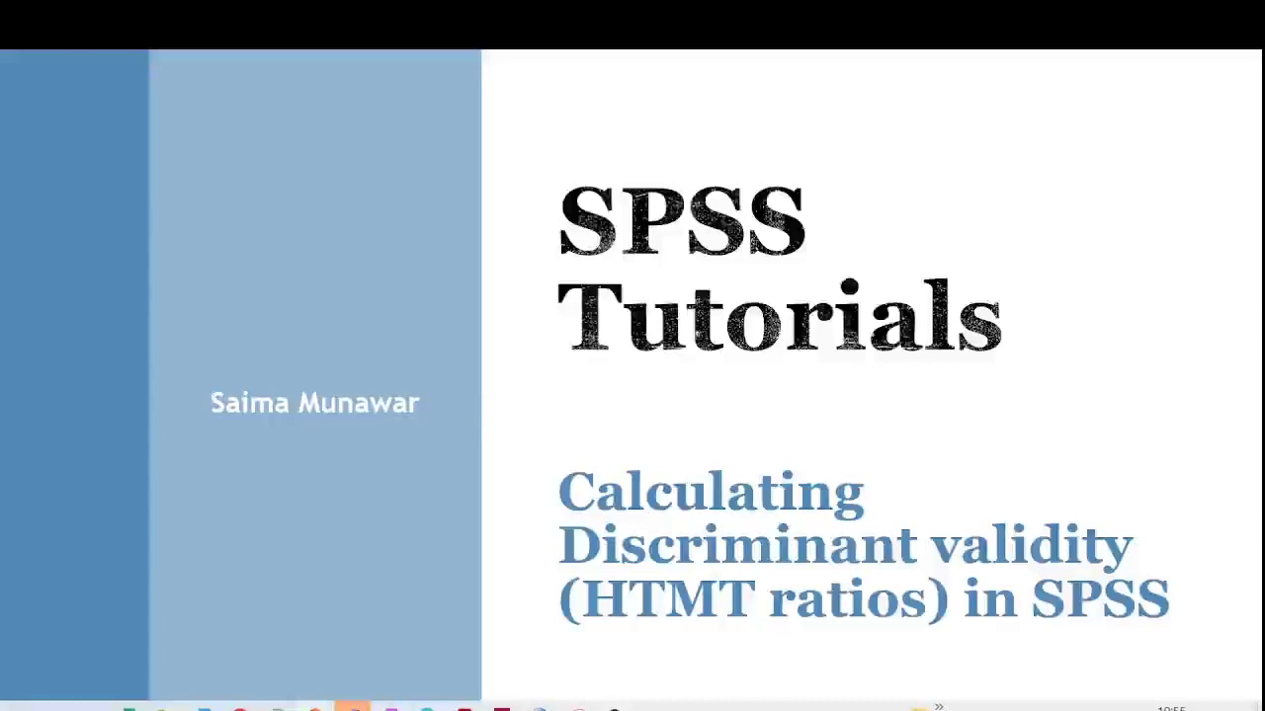
Step: Switch from the SPSS Tutorials title slide to the open 37-variable SPSS dataset
key("alt+Tab")
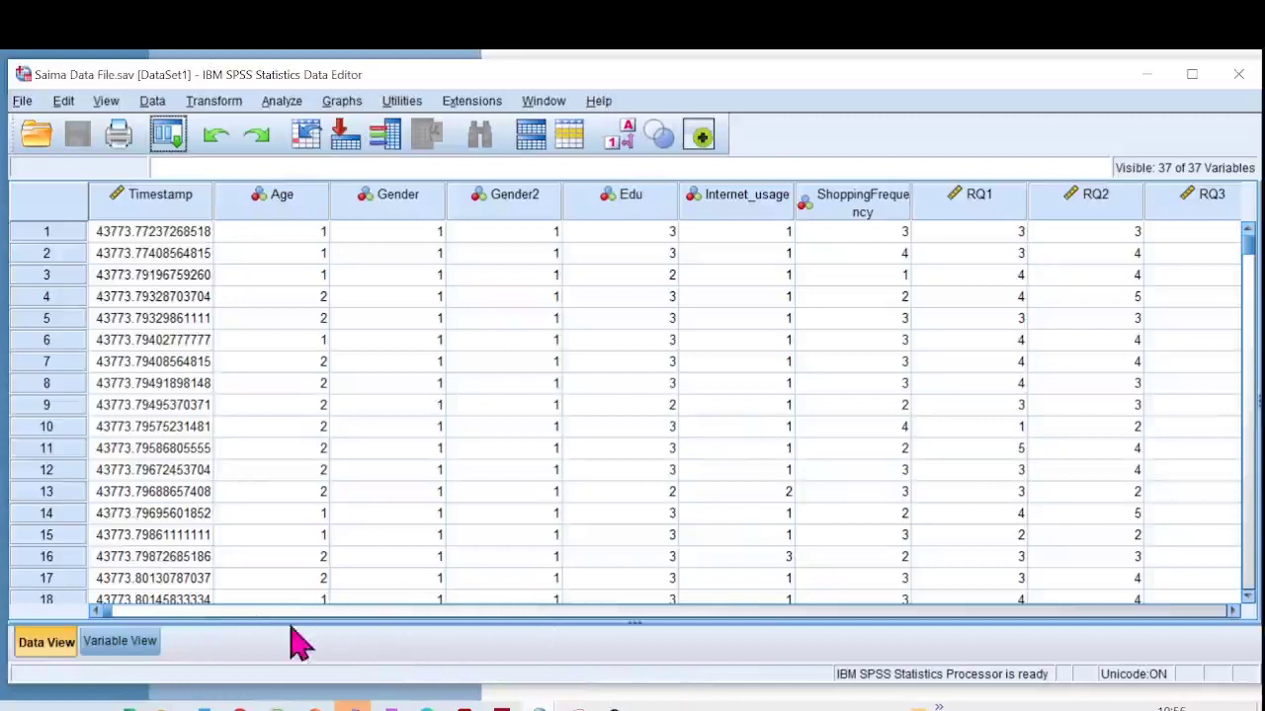
Step: Scroll across the item columns, then bring up Analyze > Dimension Reduction options
left_click(1232, 613)
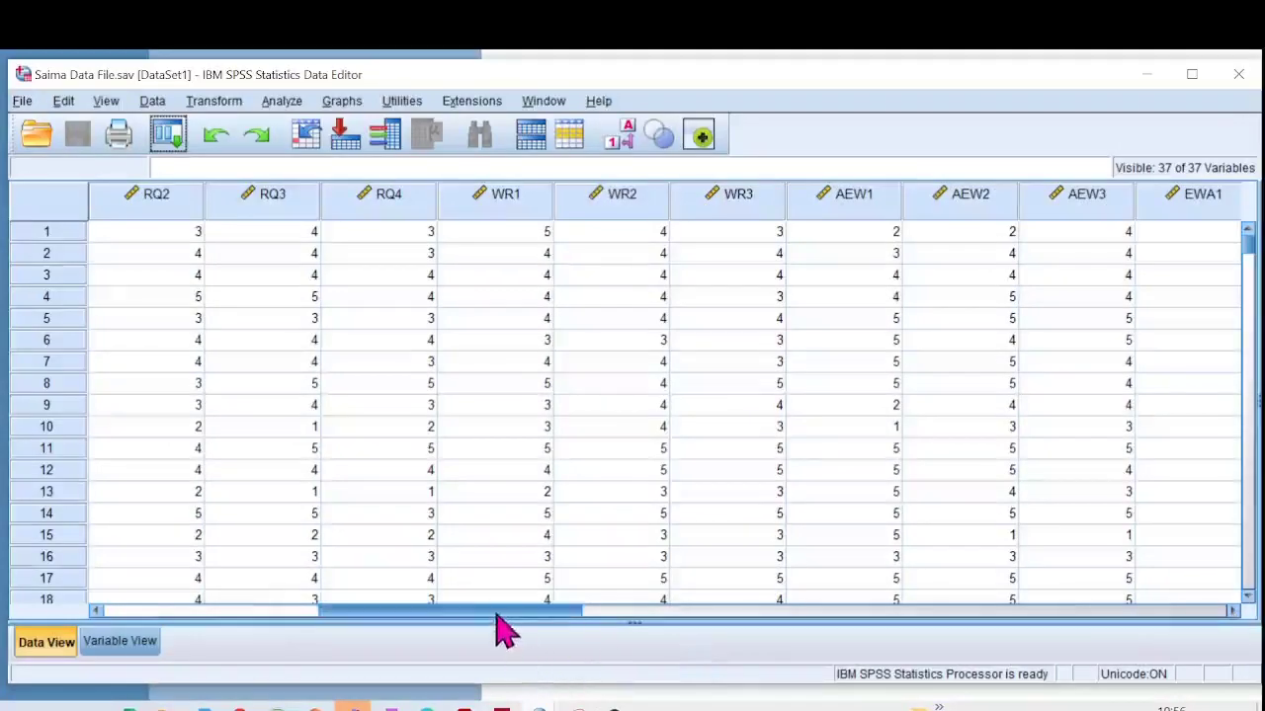
left_click_drag(499, 616, 810, 611)
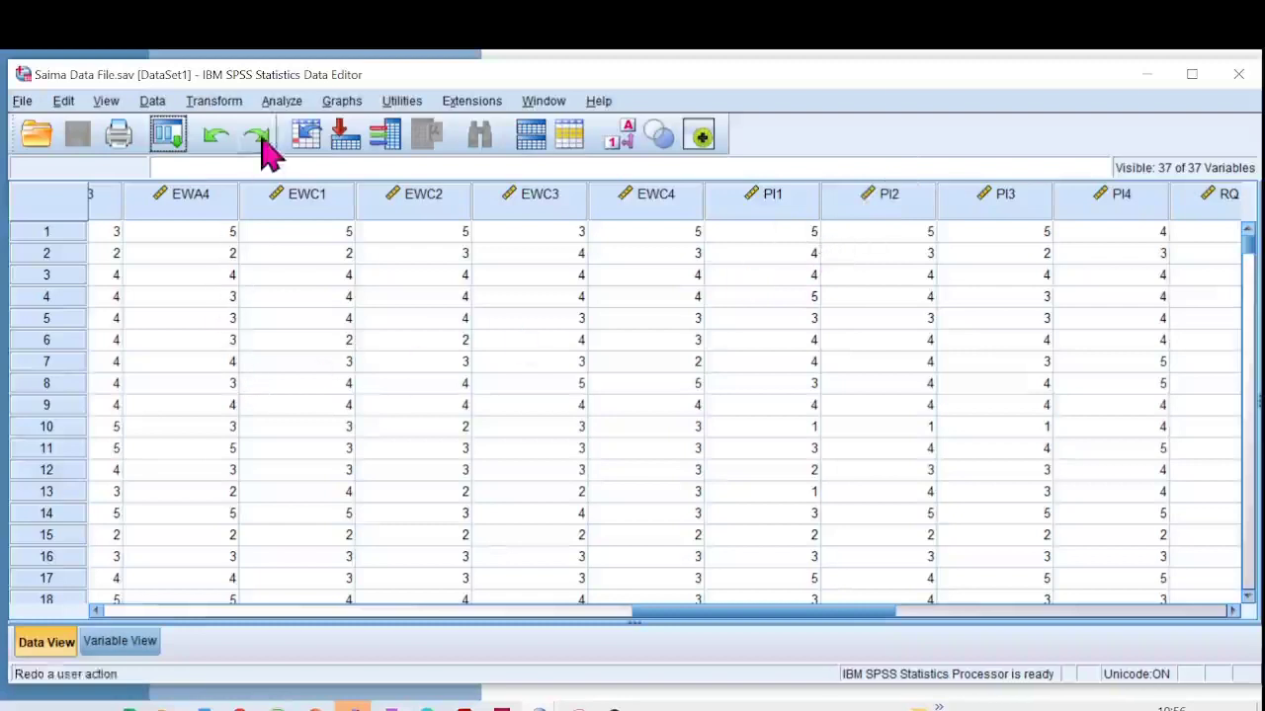
left_click(284, 103)
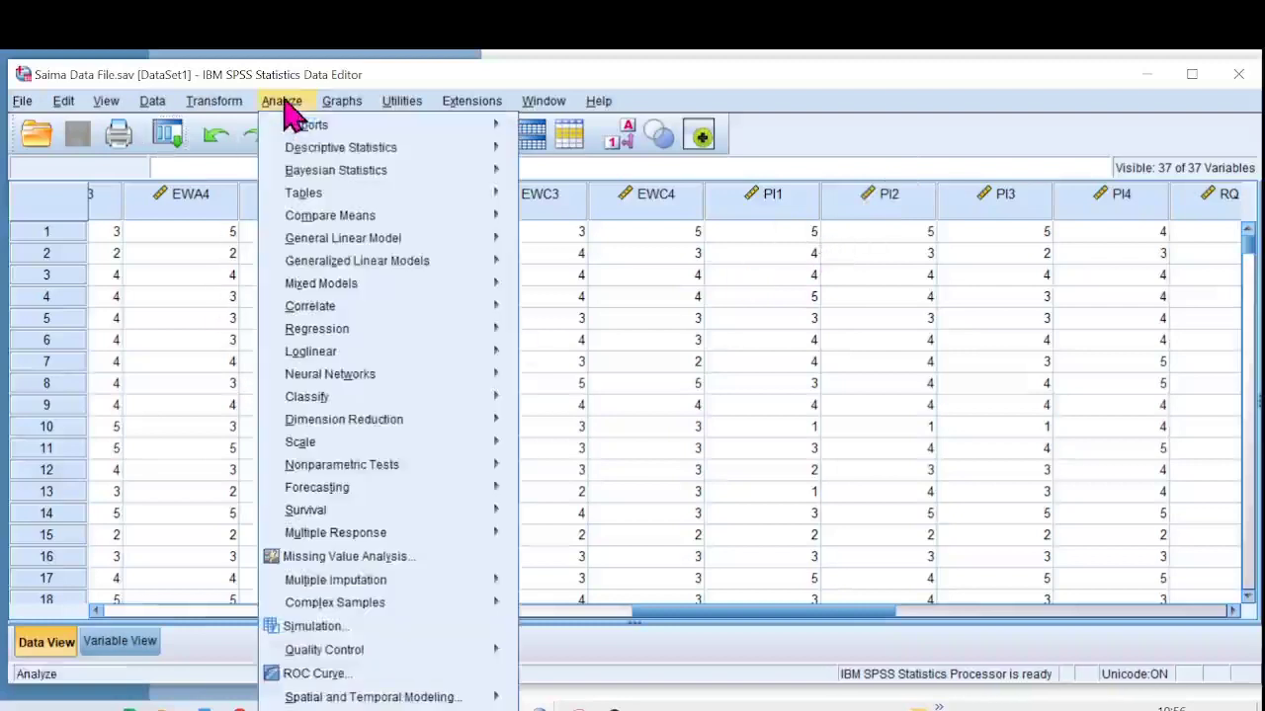
mouse_move(321, 415)
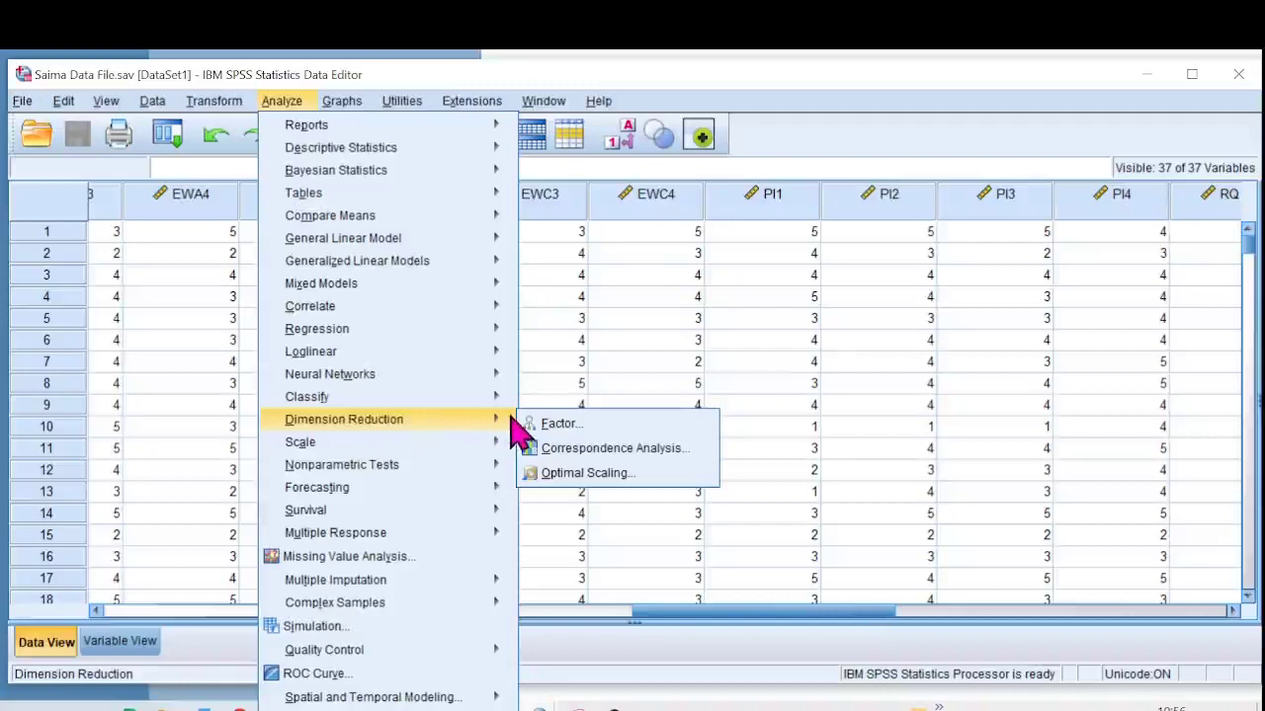
Step: Start a Factor Analysis and add RQ1–RQ4 to its Variables list
left_click(554, 425)
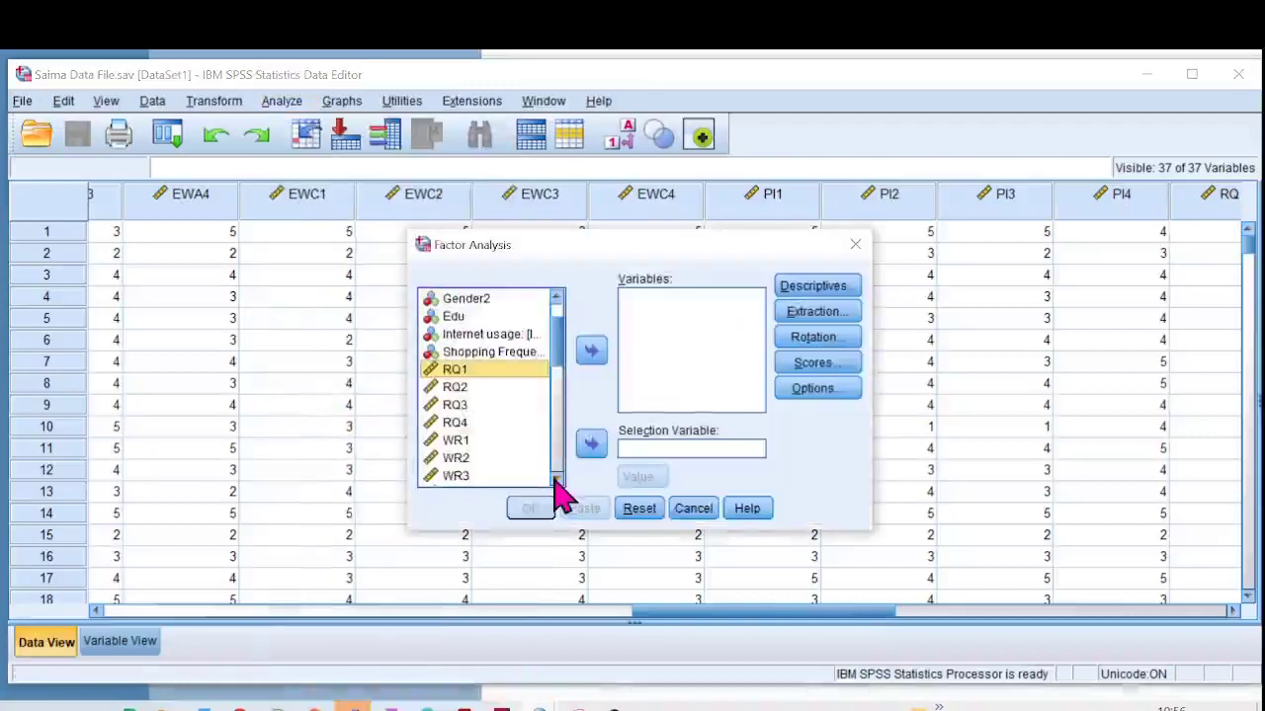
left_click(556, 481)
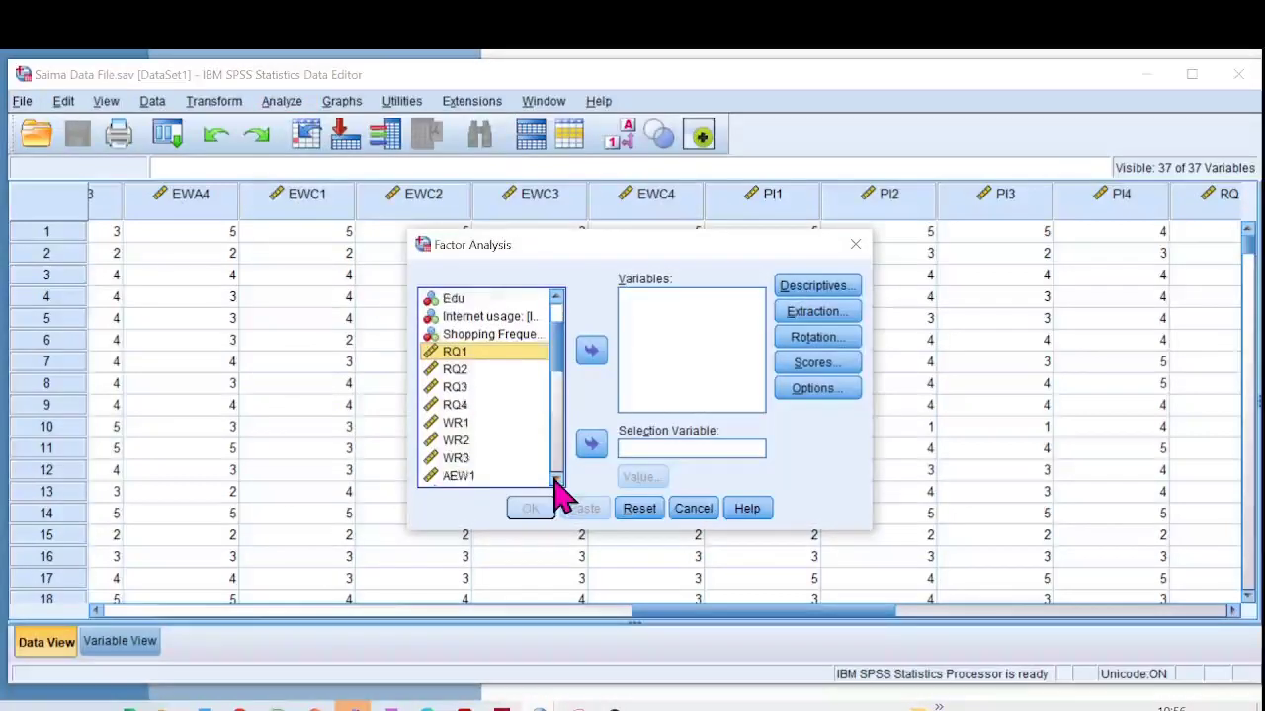
left_click(557, 481)
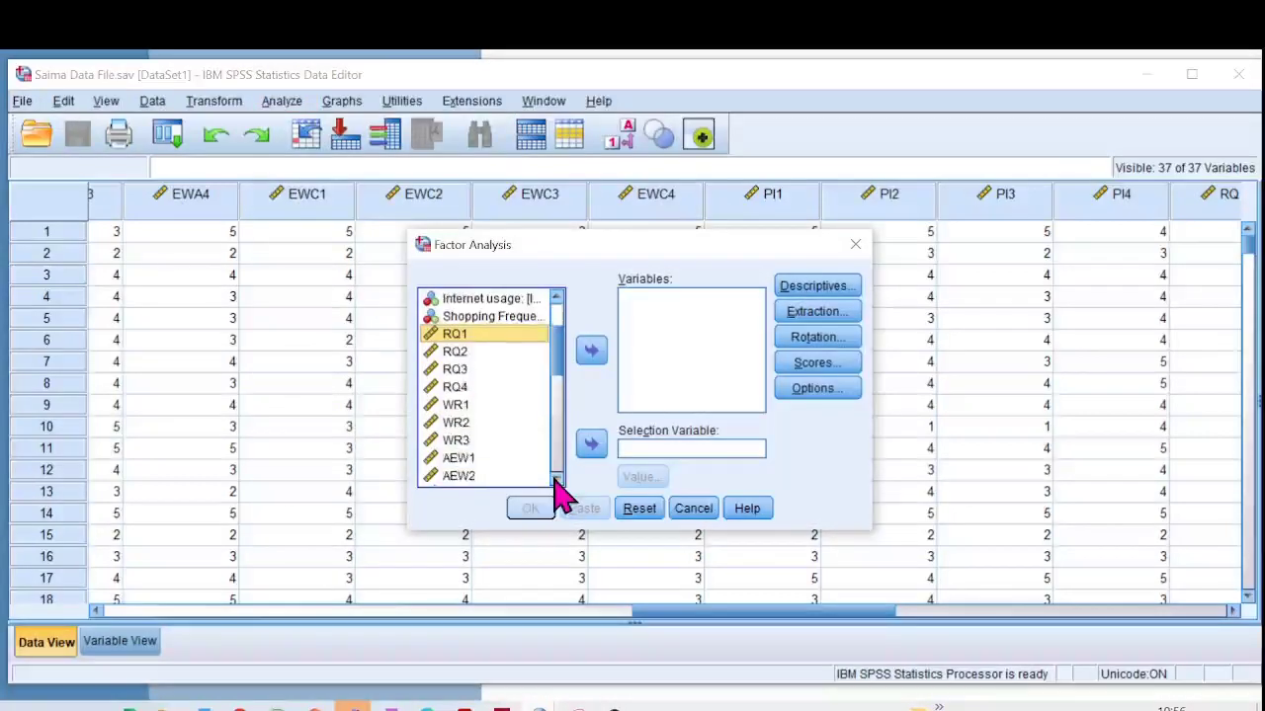
left_click(453, 387, "shift")
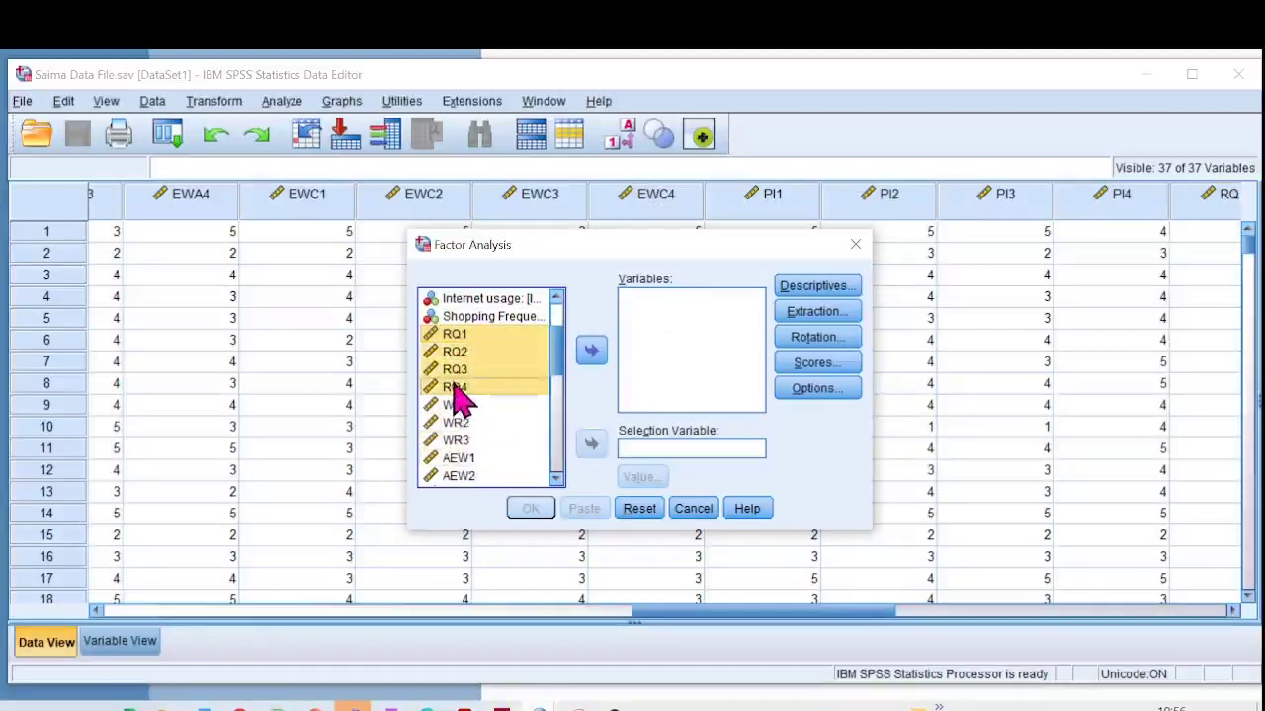
left_click(593, 352)
Step: Add WR1–WR3 to the variables and bring up the Descriptives options
left_click(452, 336)
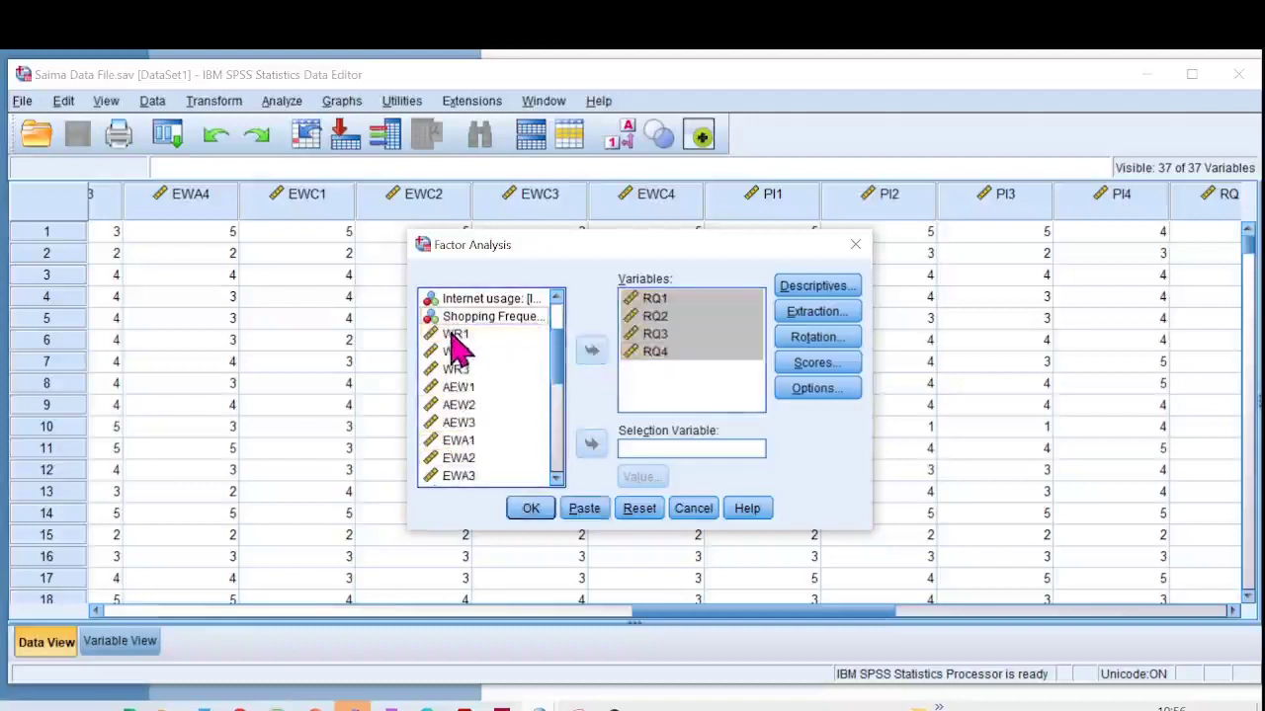
left_click(459, 371, "shift")
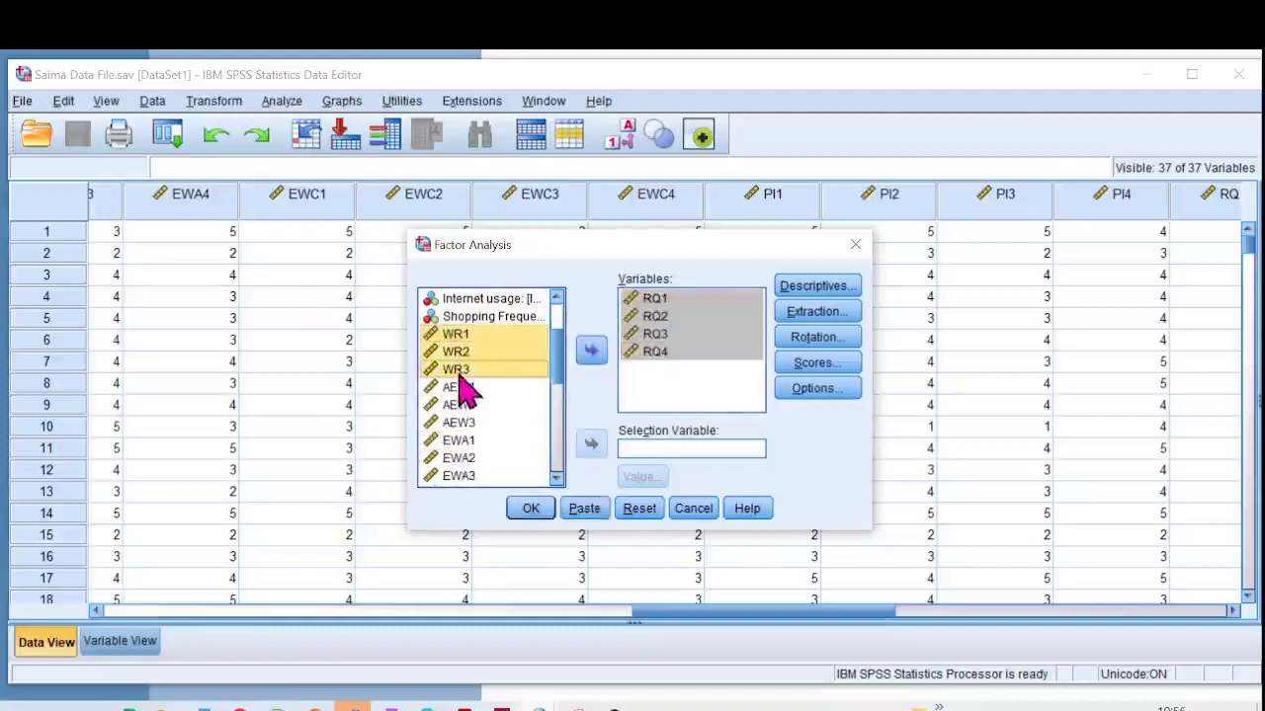
left_click(591, 352)
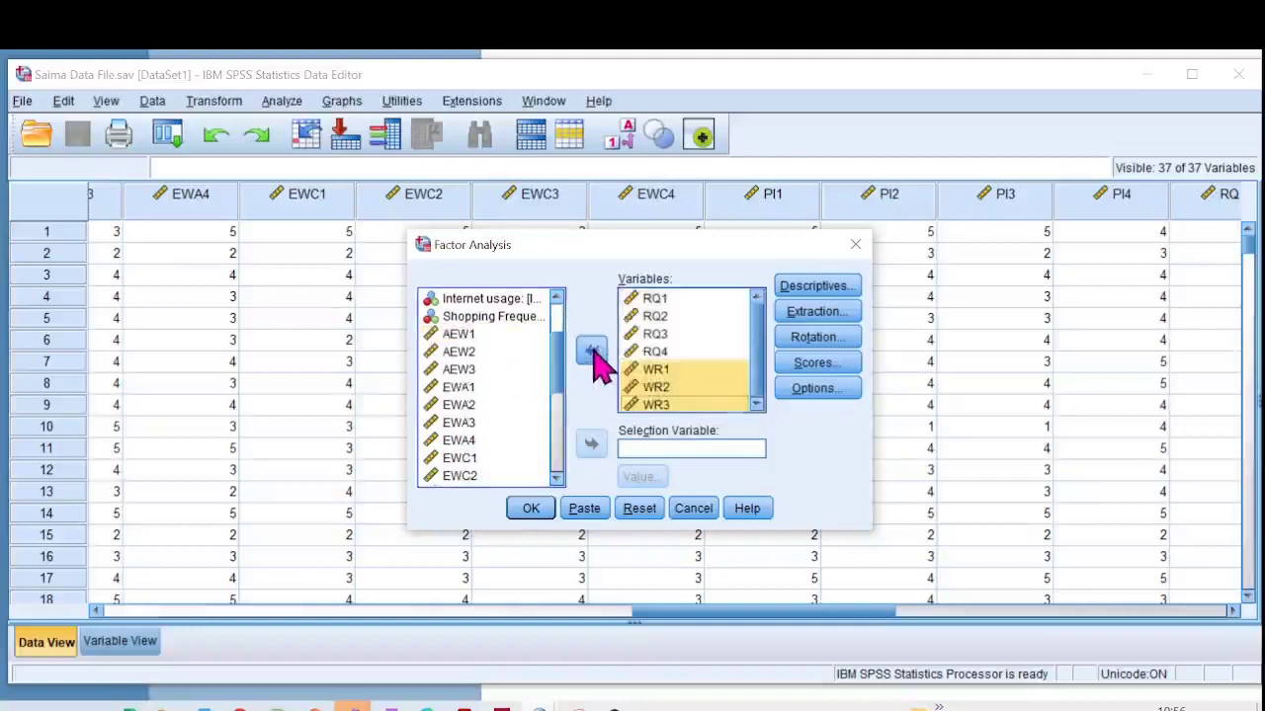
left_click(802, 290)
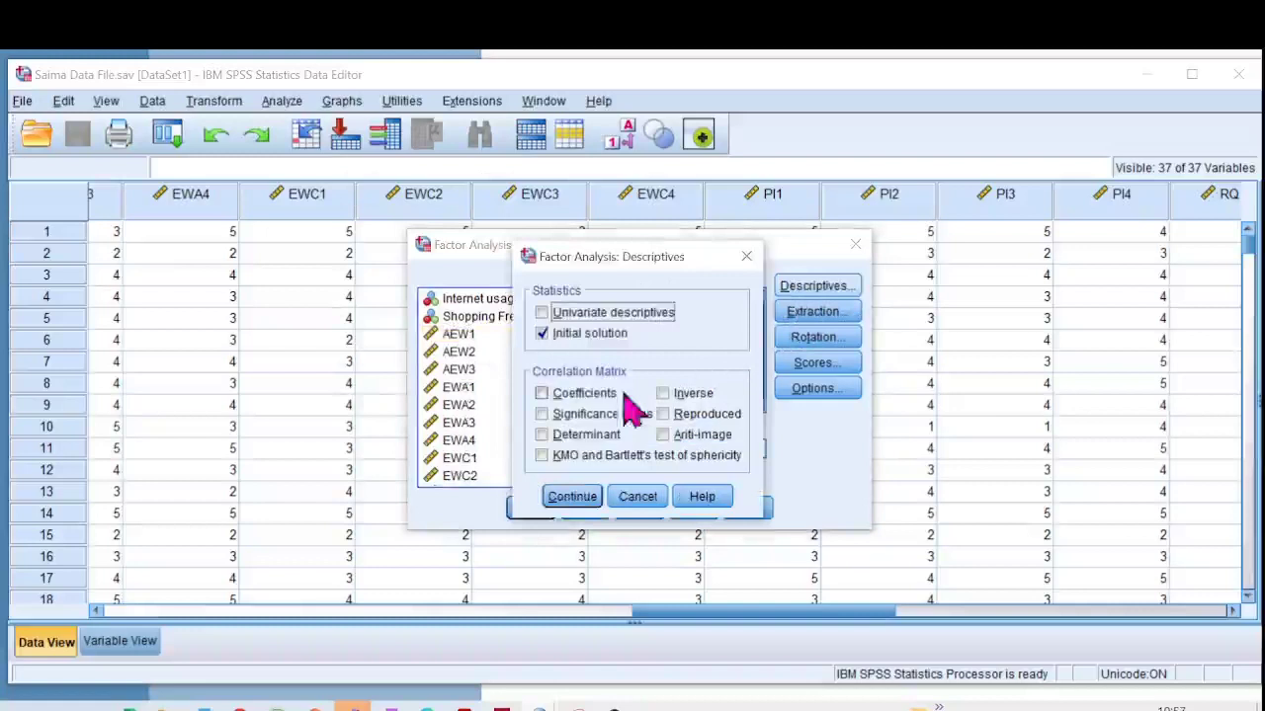
Step: Request correlation coefficients, drop the initial solution, and run the factor analysis
left_click(542, 396)
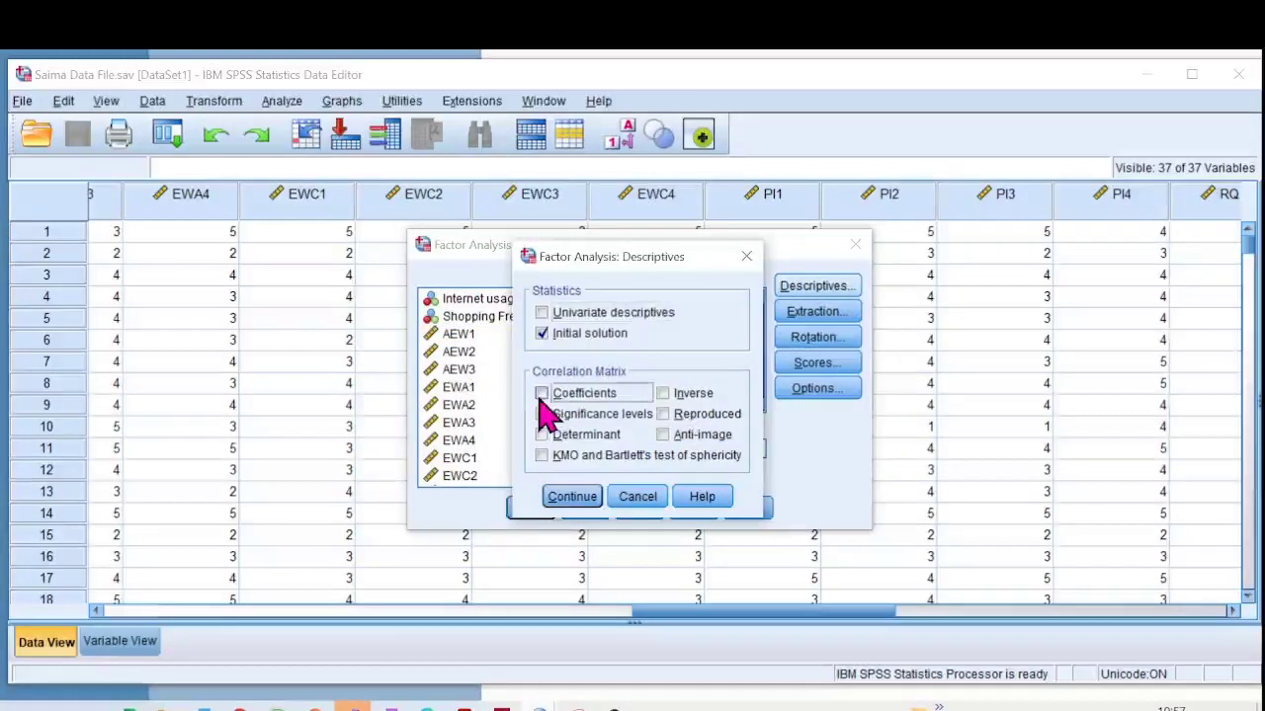
left_click(542, 332)
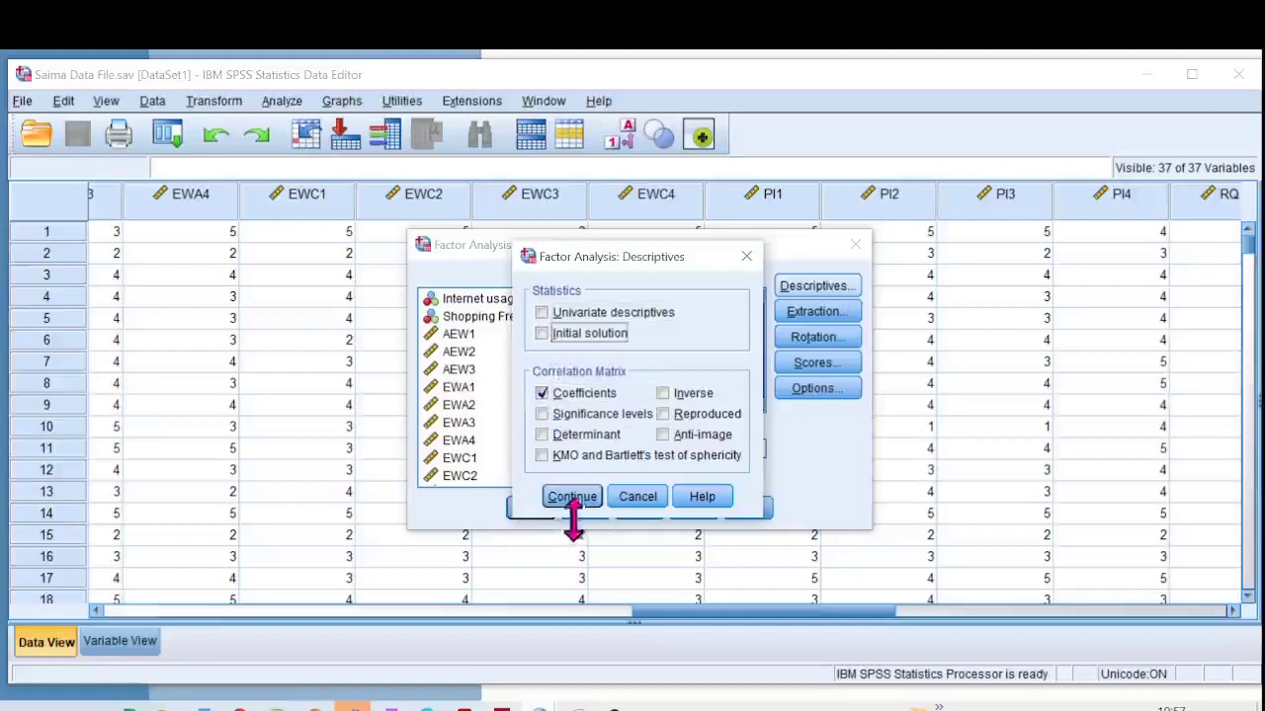
left_click(573, 498)
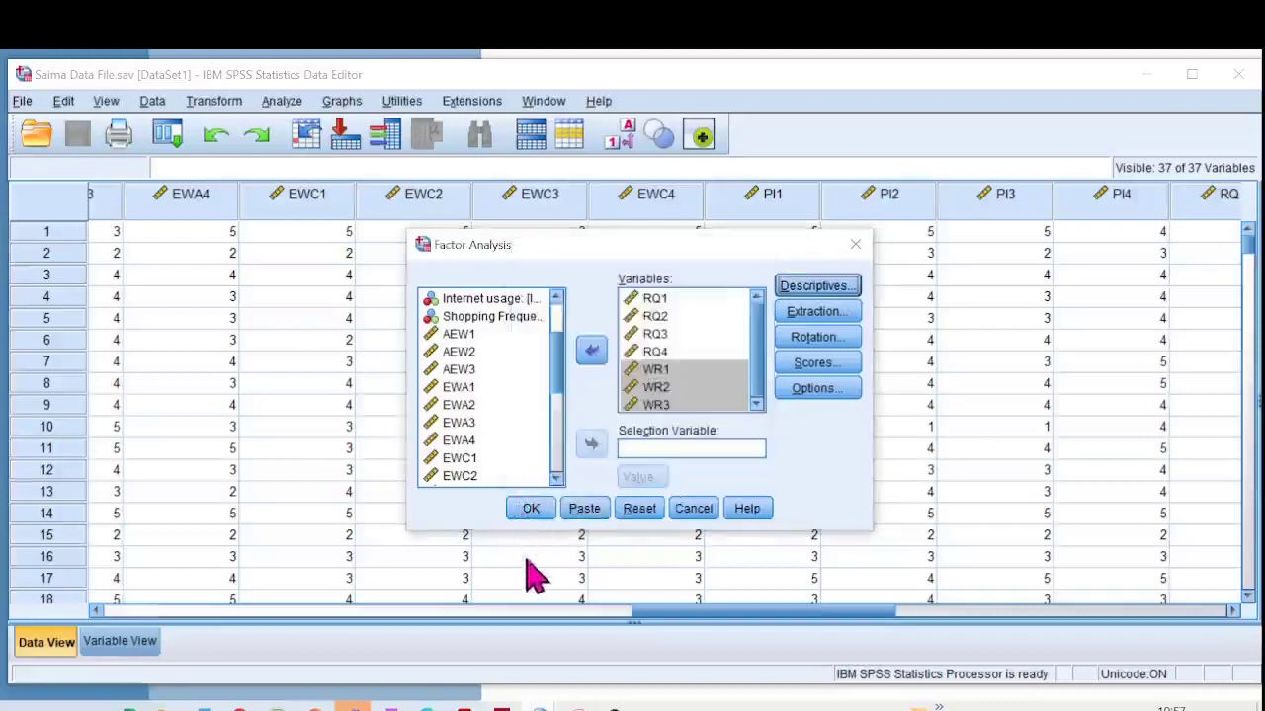
left_click(529, 516)
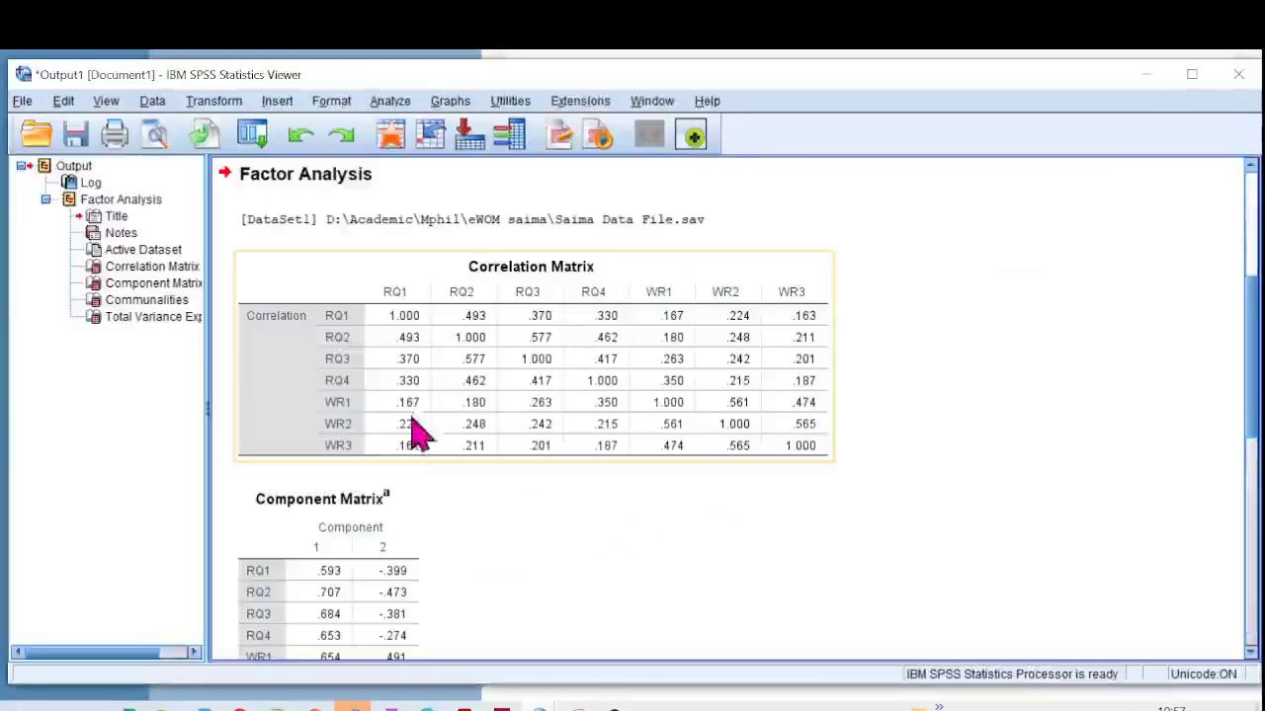
Step: Copy the Correlation Matrix table and switch to the Excel HTMT workbook
right_click(375, 280)
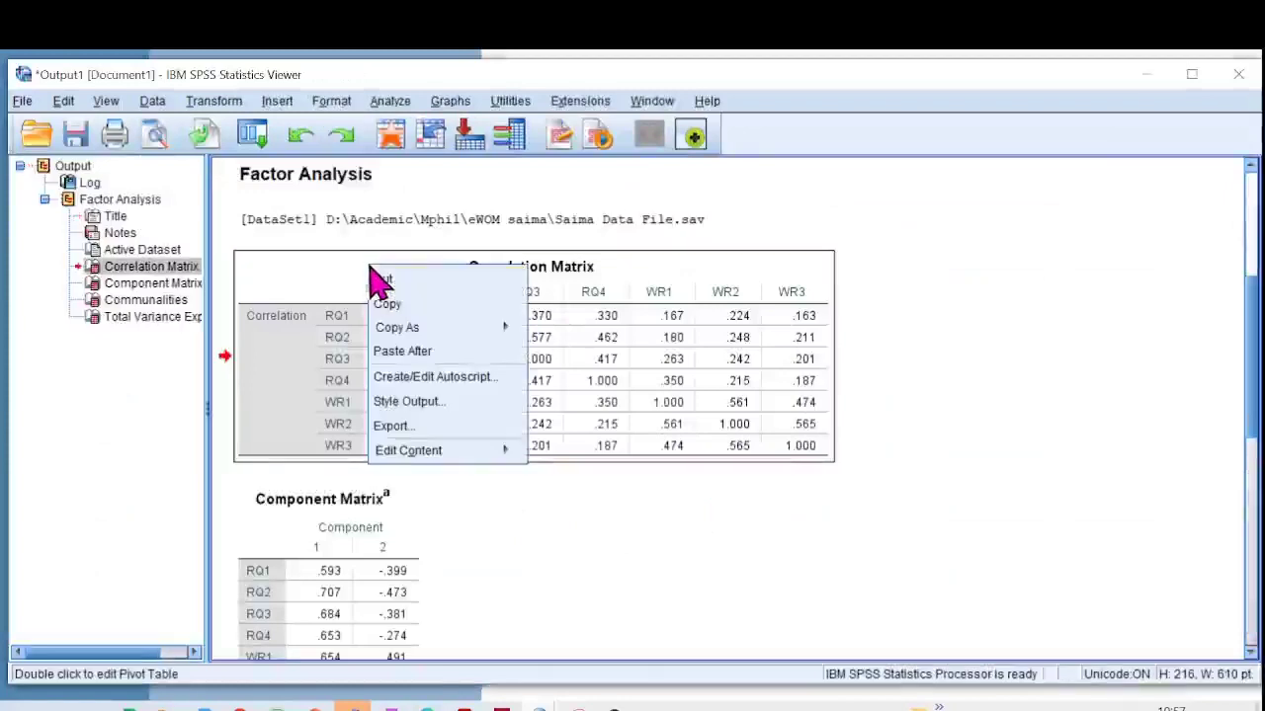
left_click(395, 306)
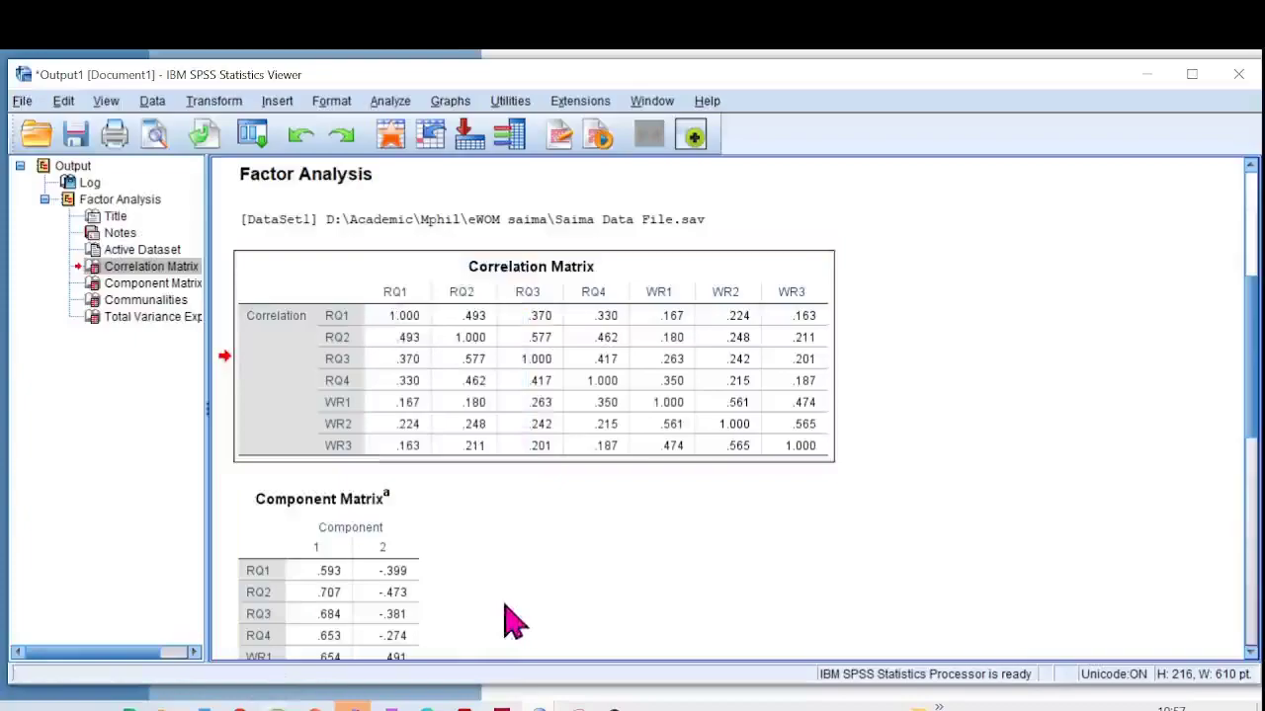
left_click(130, 707)
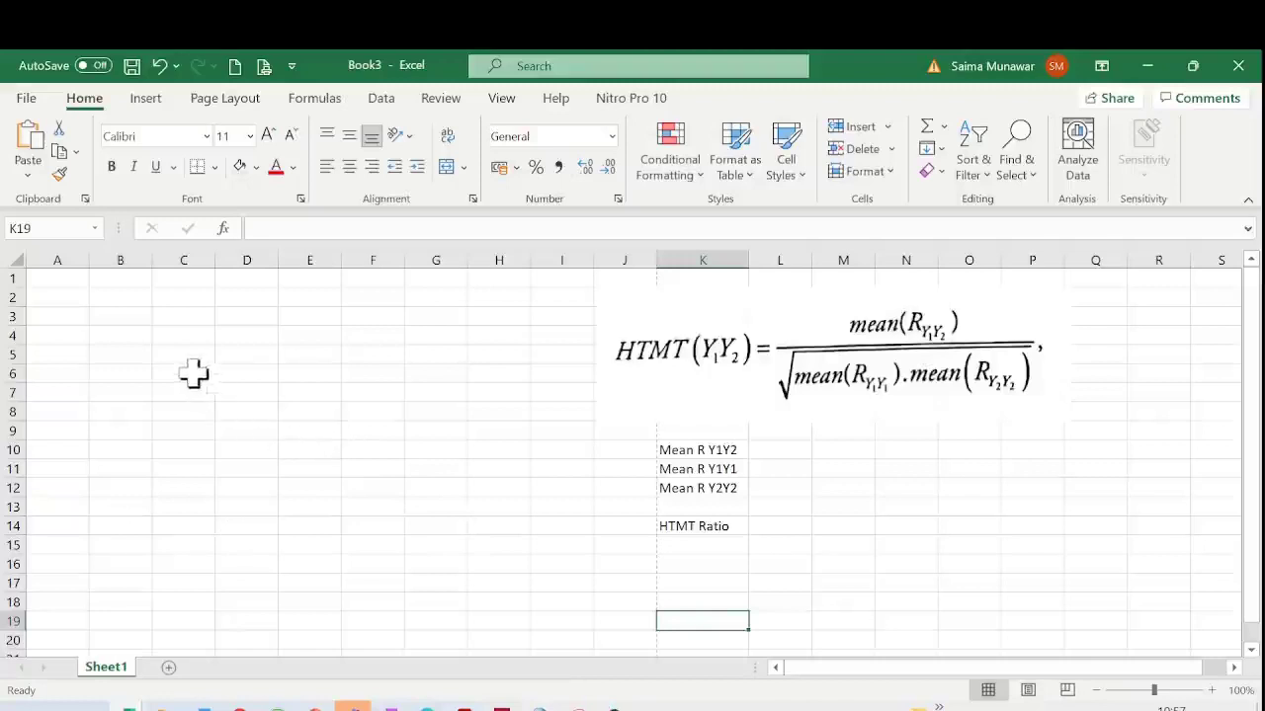
Step: Paste the correlation matrix at A2 and shift the HTMT formula picture rightward
left_click(57, 298)
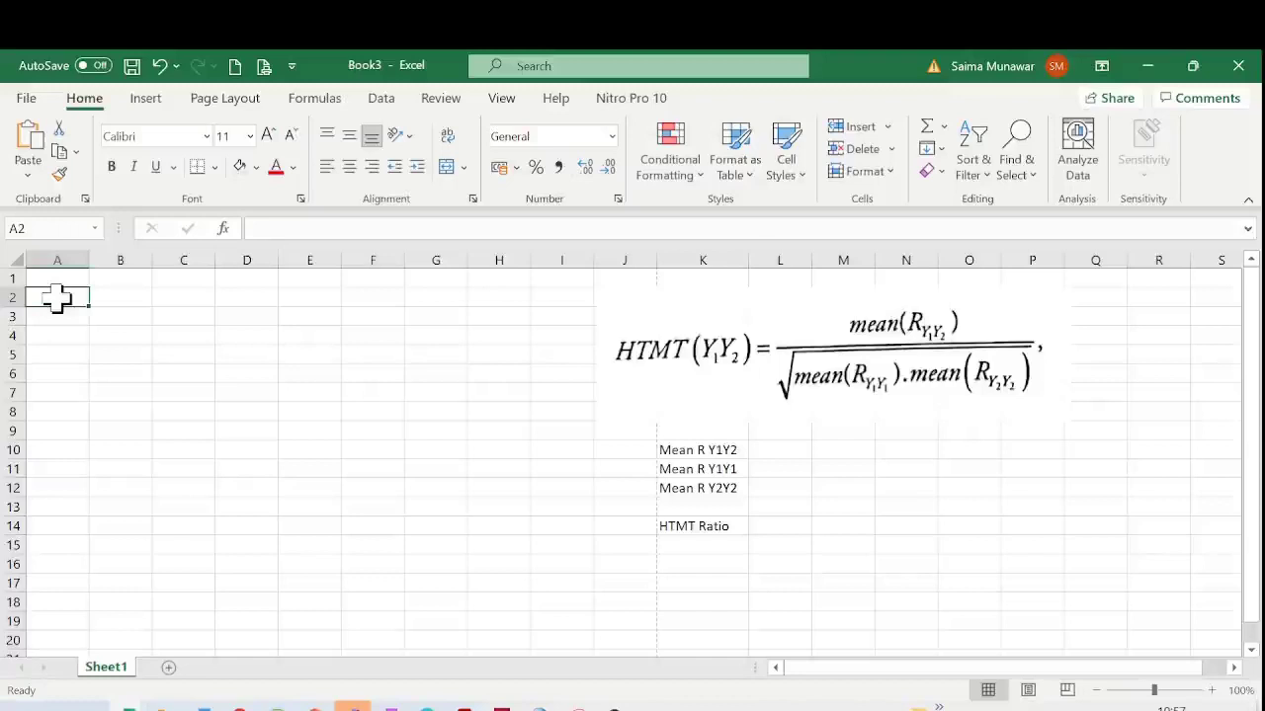
key("ctrl+v")
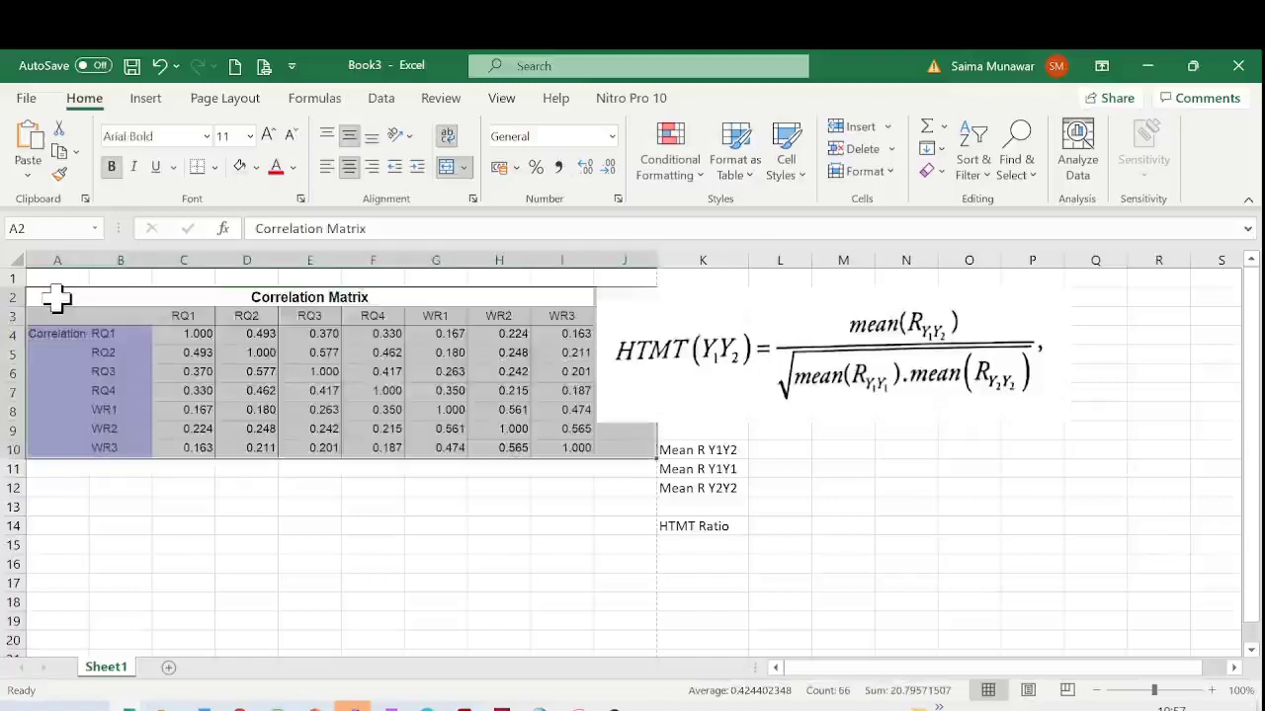
left_click_drag(739, 365, 815, 365)
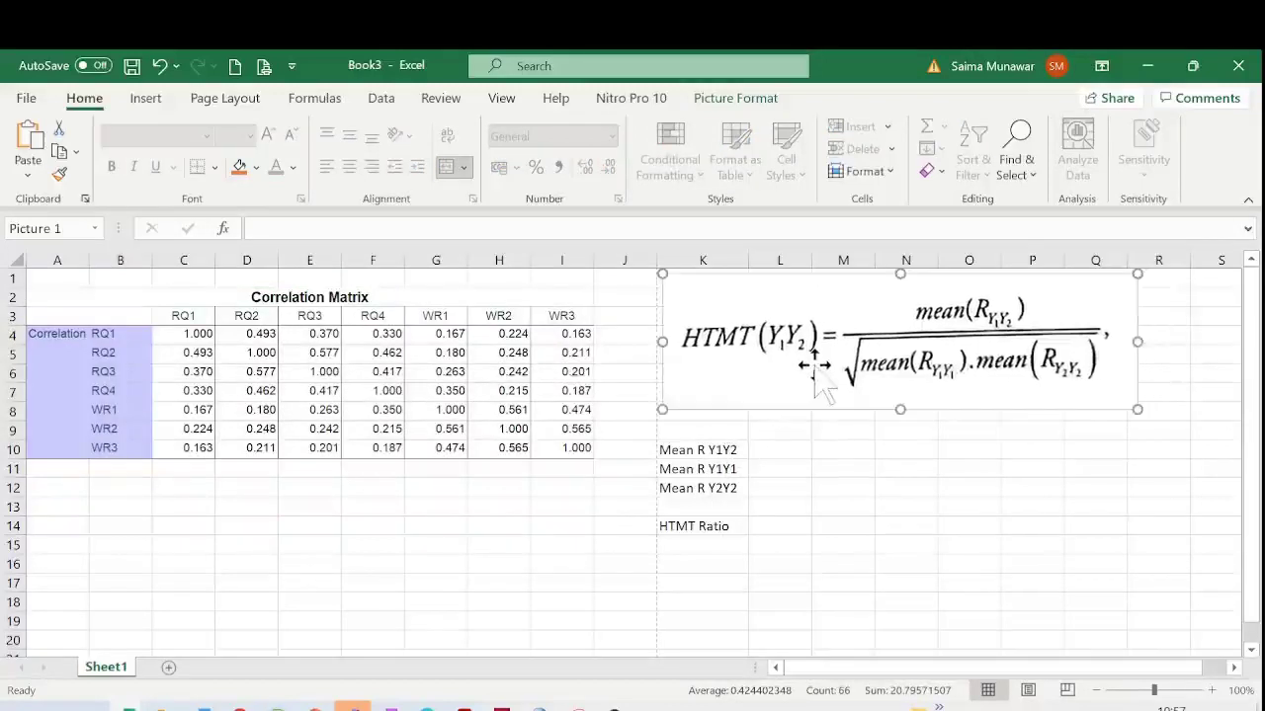
Step: Fill the C8:F10 WR-versus-RQ correlation block with light blue
left_click(184, 410)
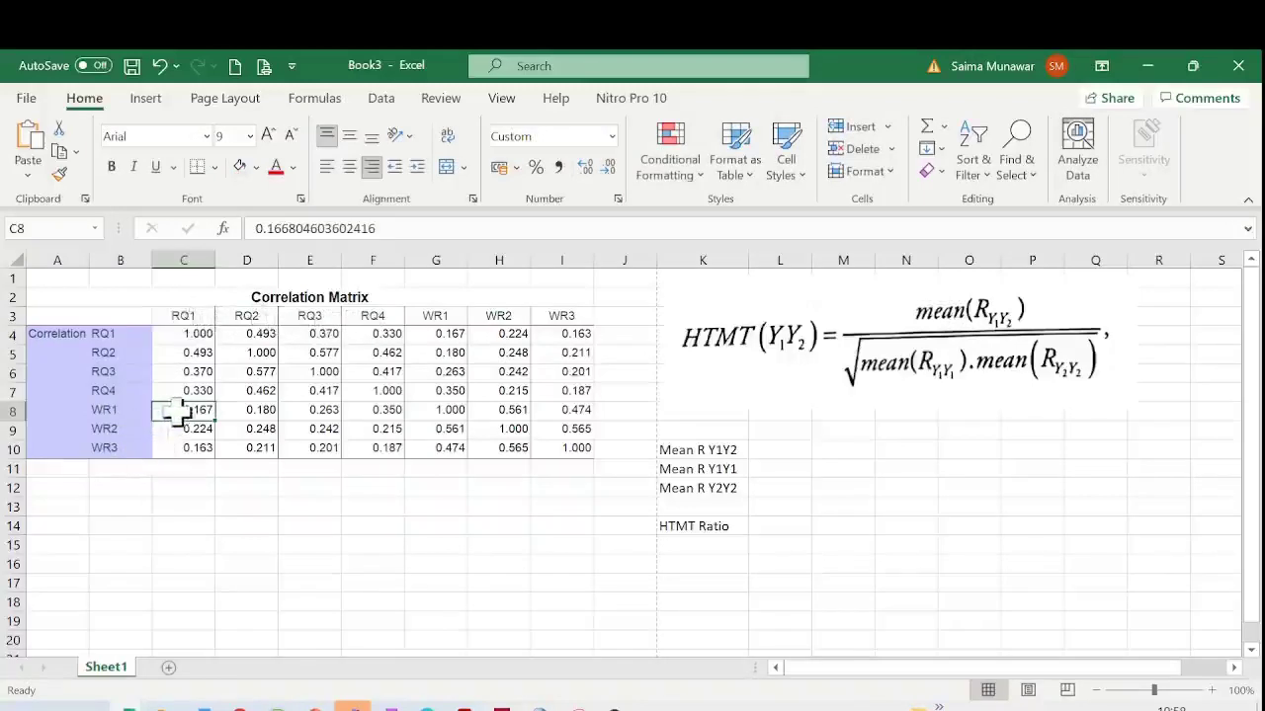
left_click_drag(175, 410, 375, 446)
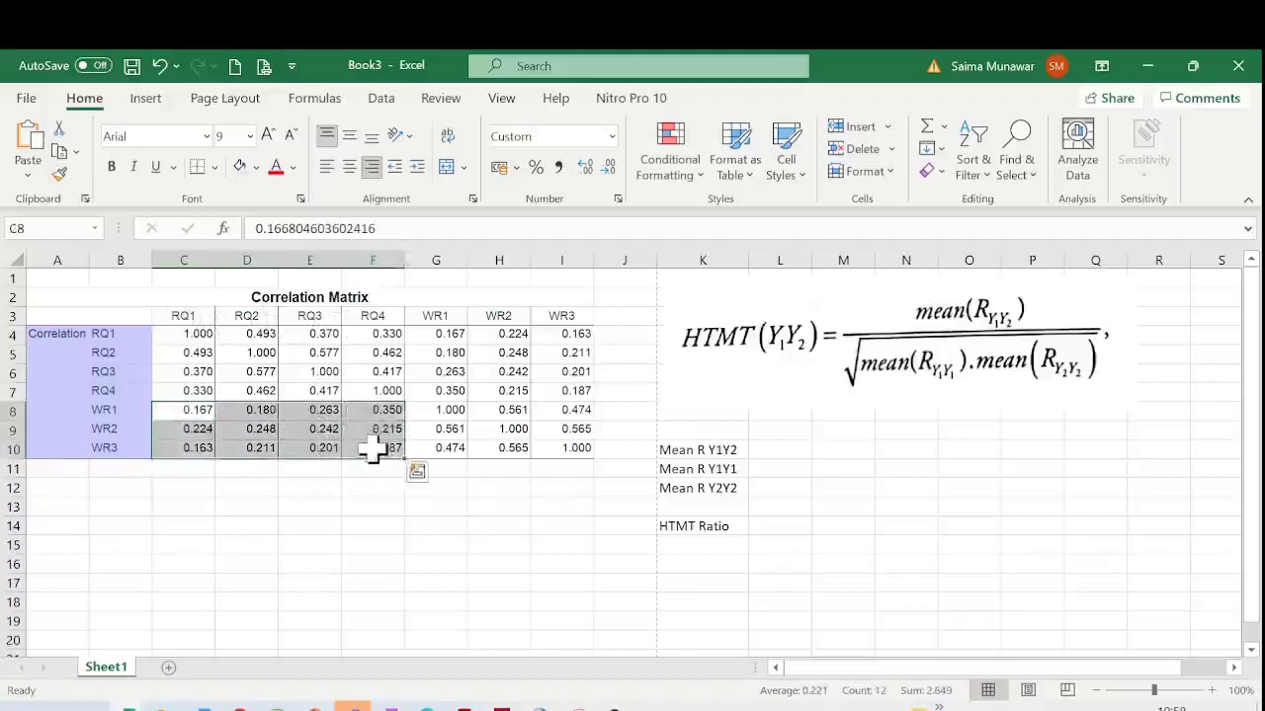
left_click(241, 168)
left_click(317, 539)
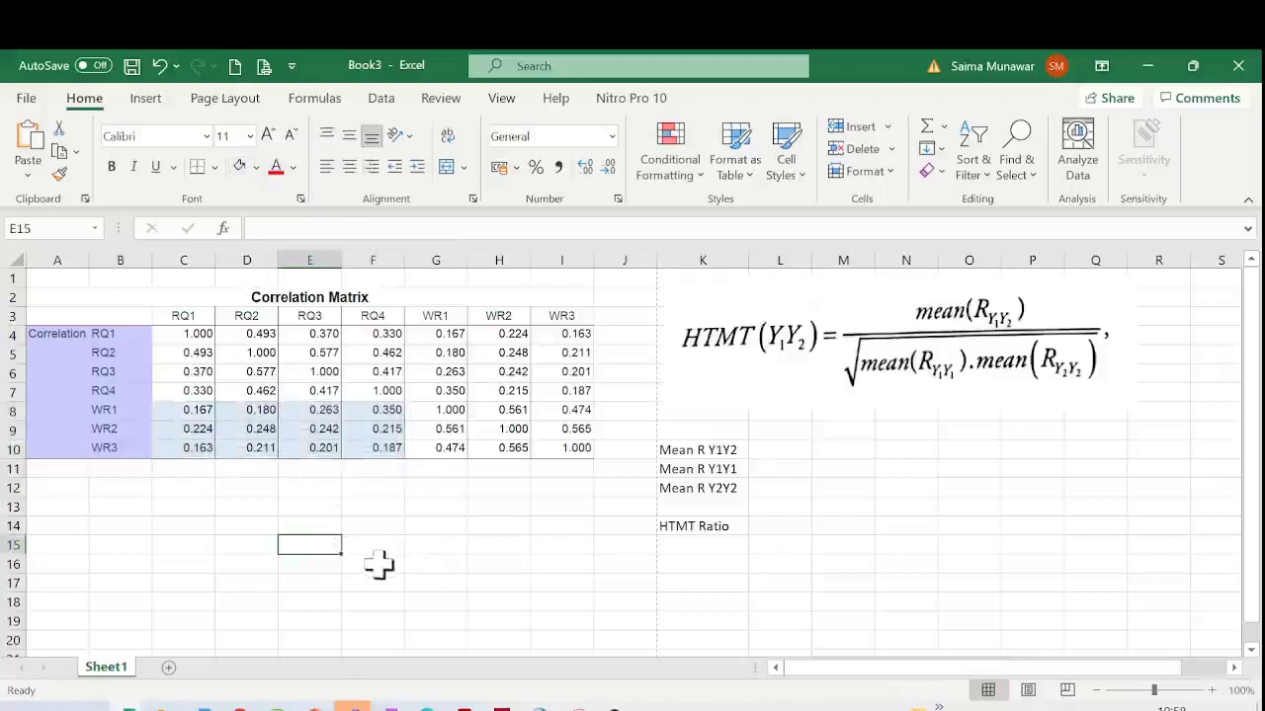
Step: Enter =AVERAGE(C8:F10) in L10 so Mean R Y1Y2 shows 0.221
left_click(777, 451)
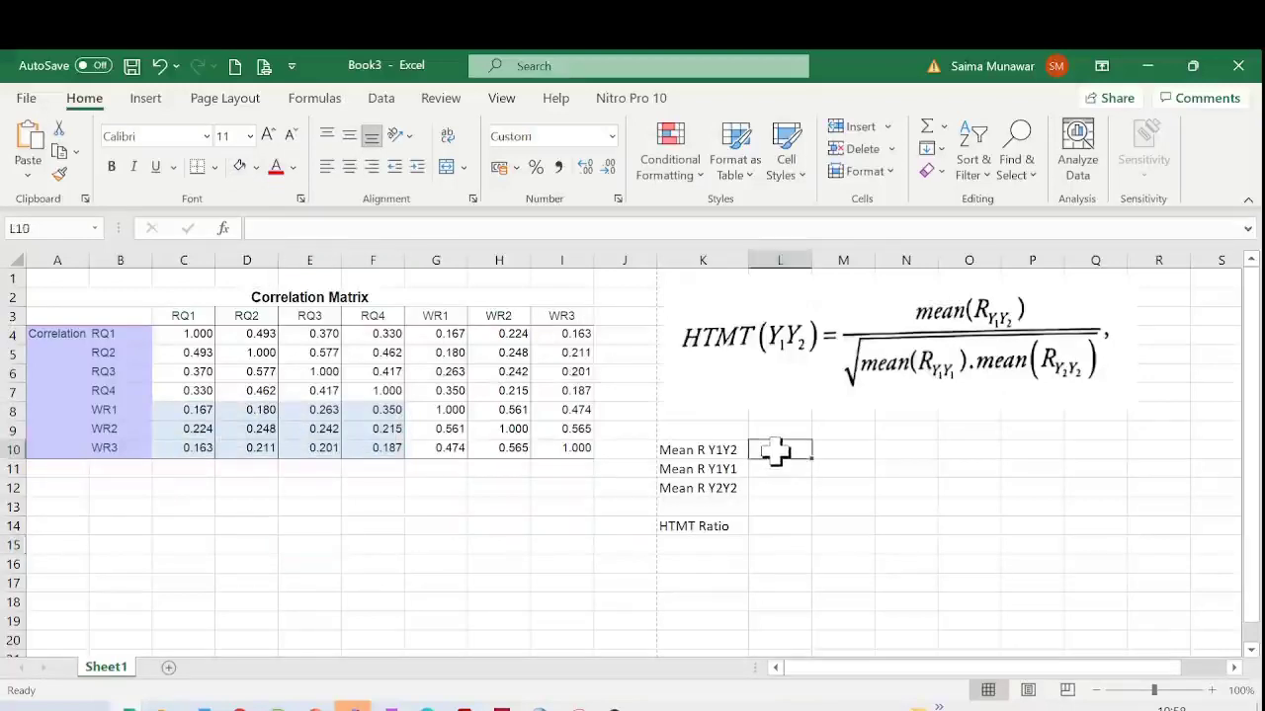
type("=")
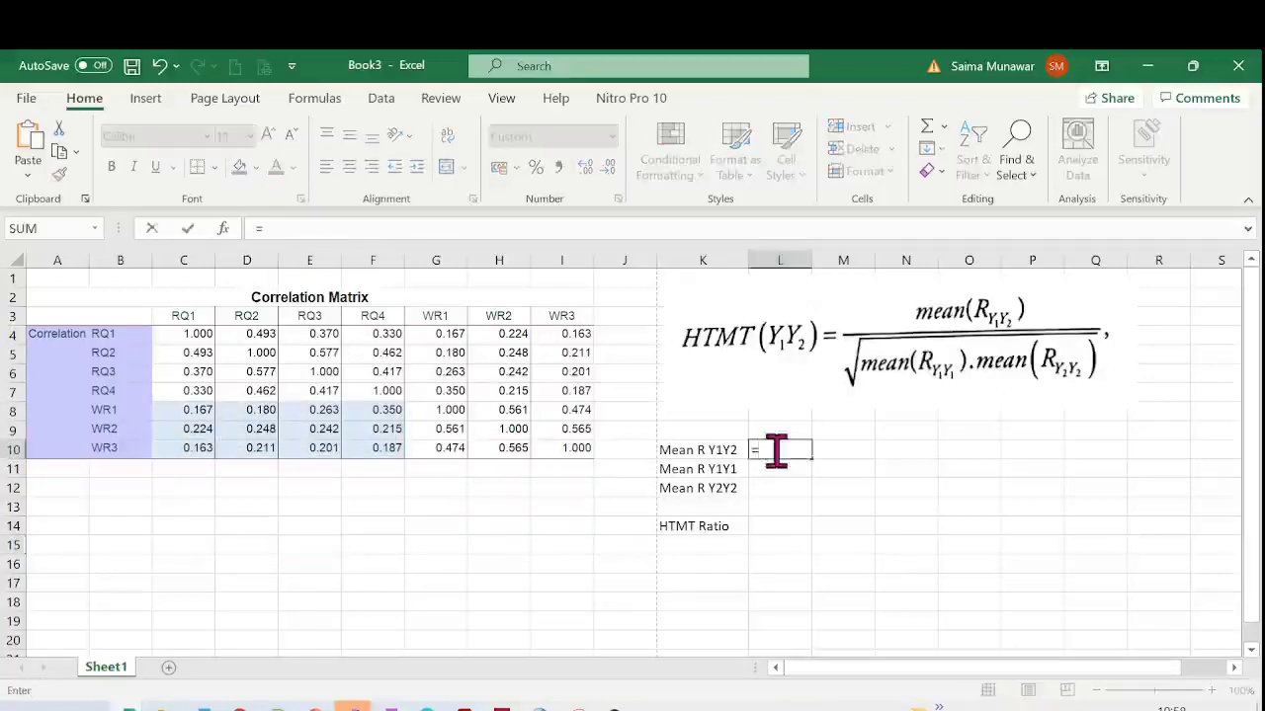
type("aver")
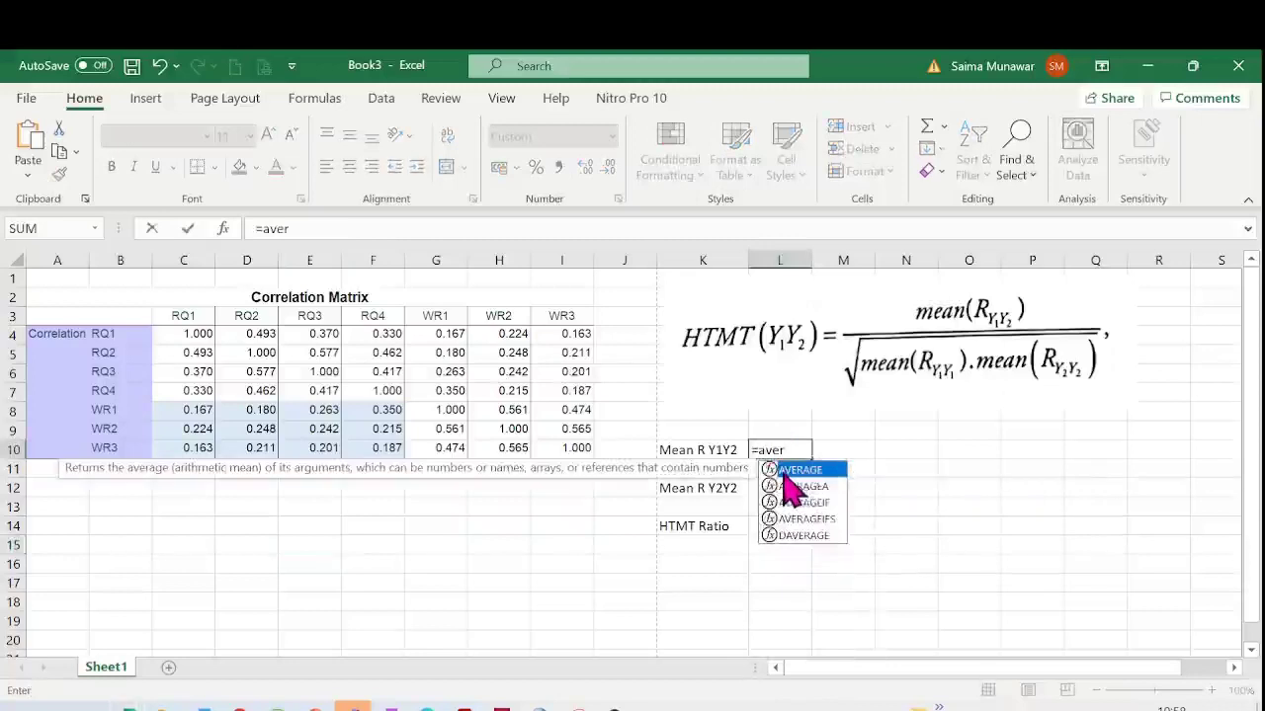
double_click(796, 470)
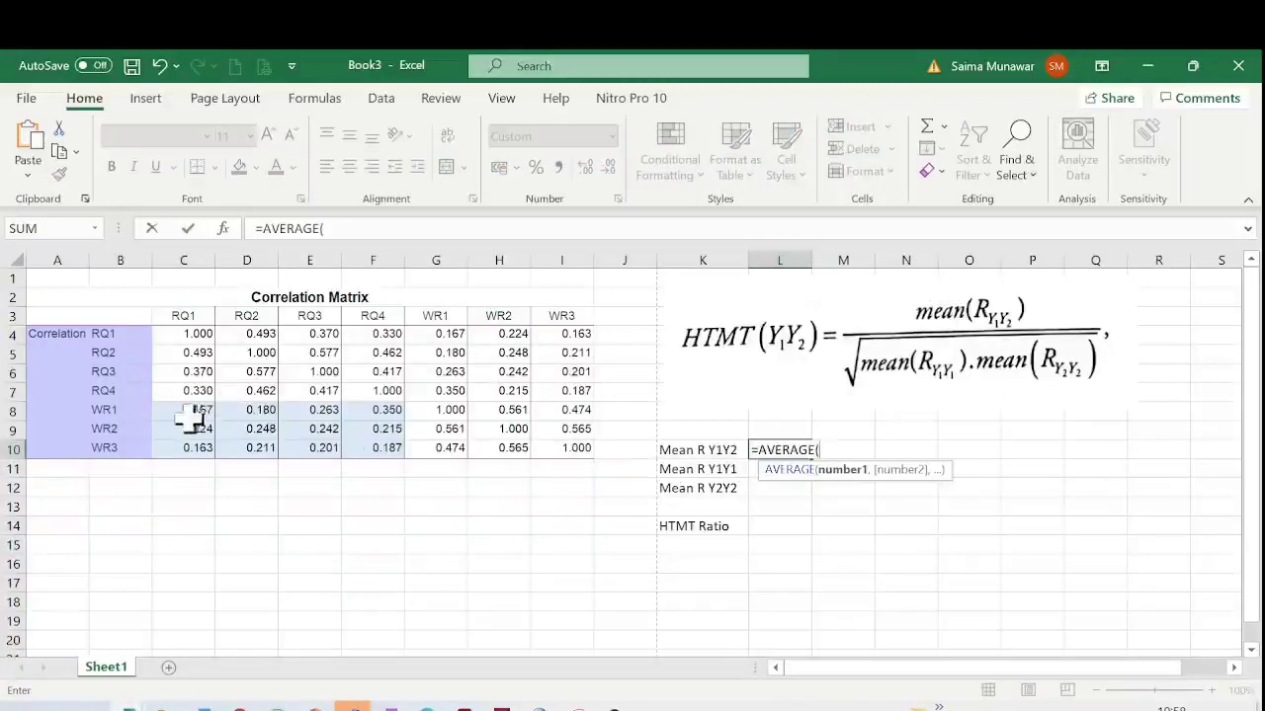
left_click_drag(189, 409, 371, 448)
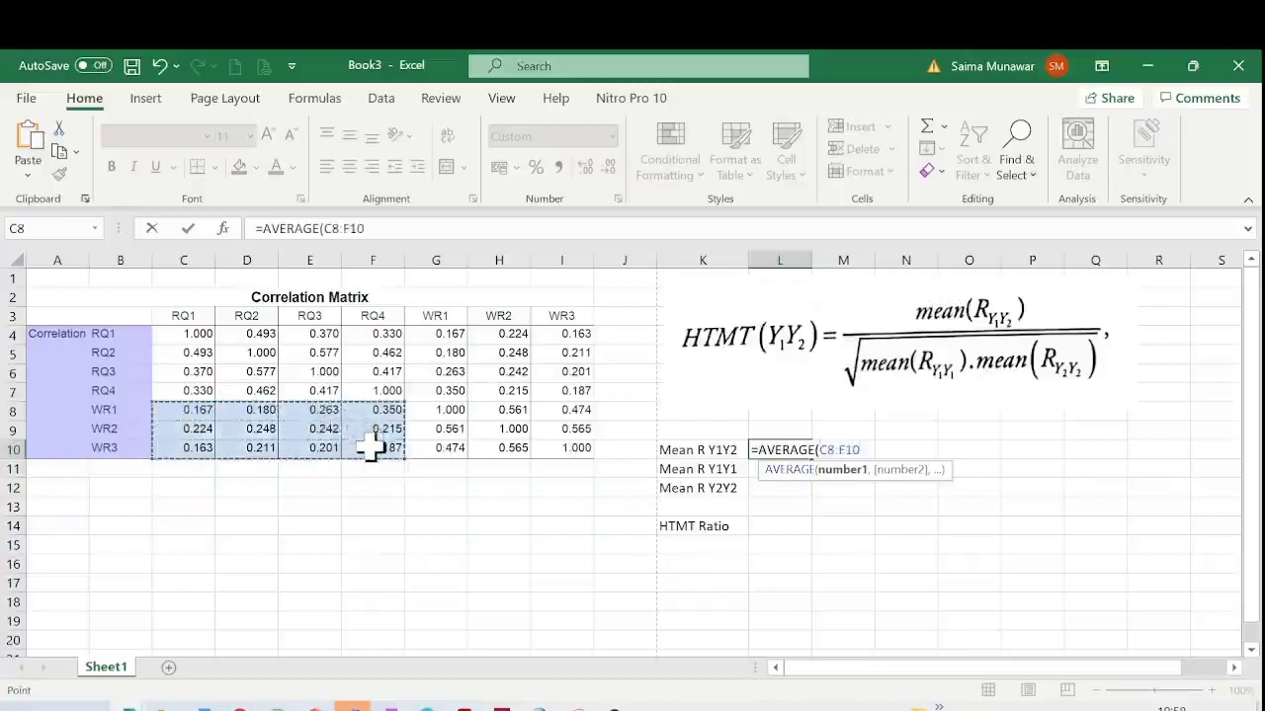
type(")")
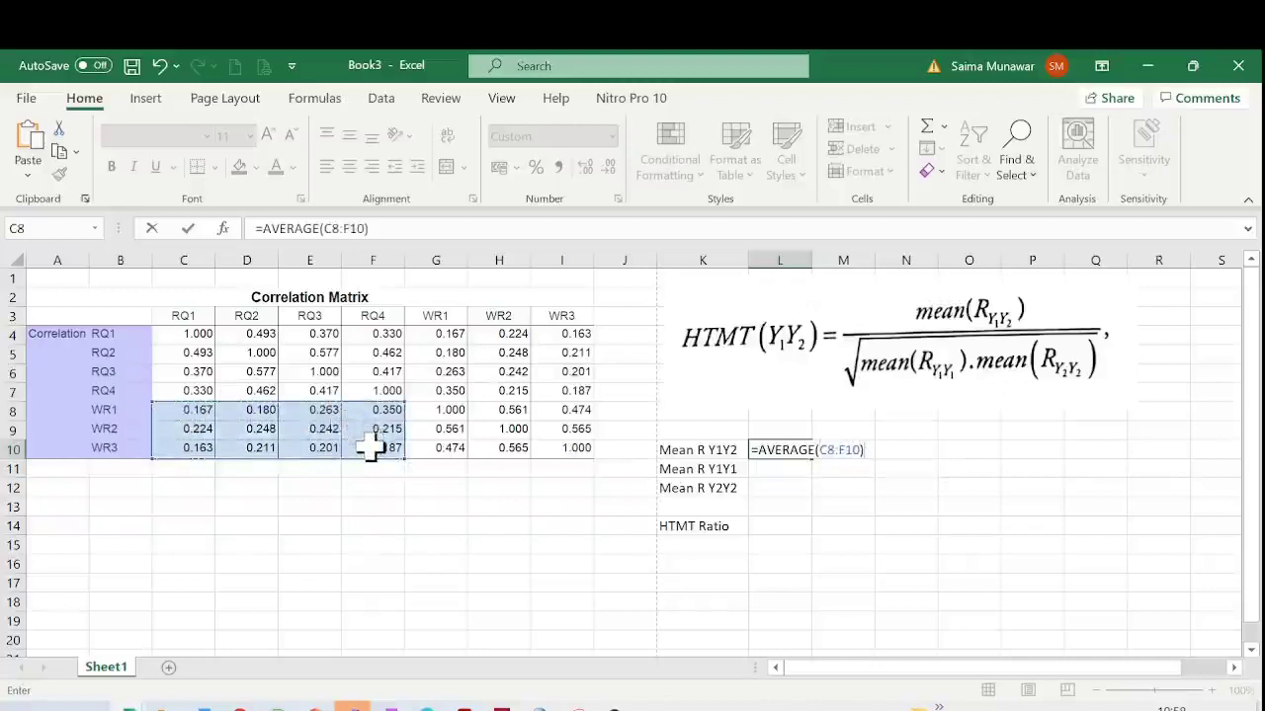
key("Return")
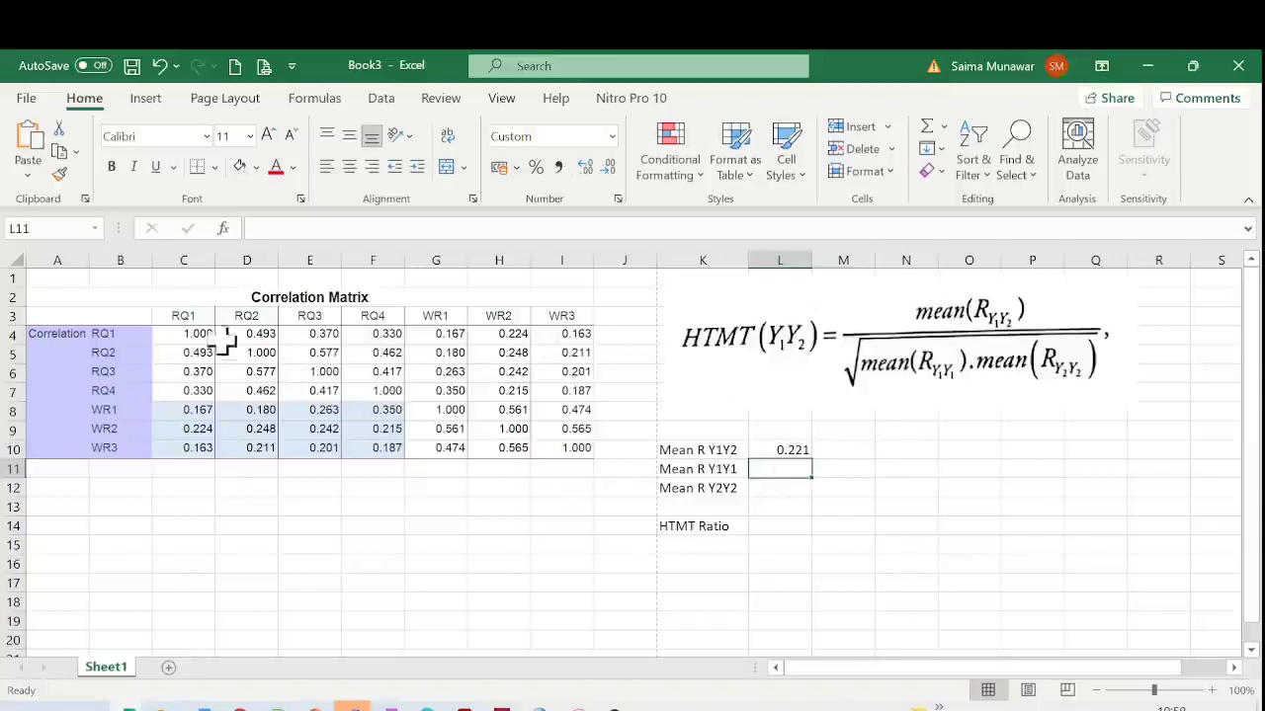
key("Left")
key("Left")
key("Left")
key("Left")
key("Down")
key("Down")
key("Down")
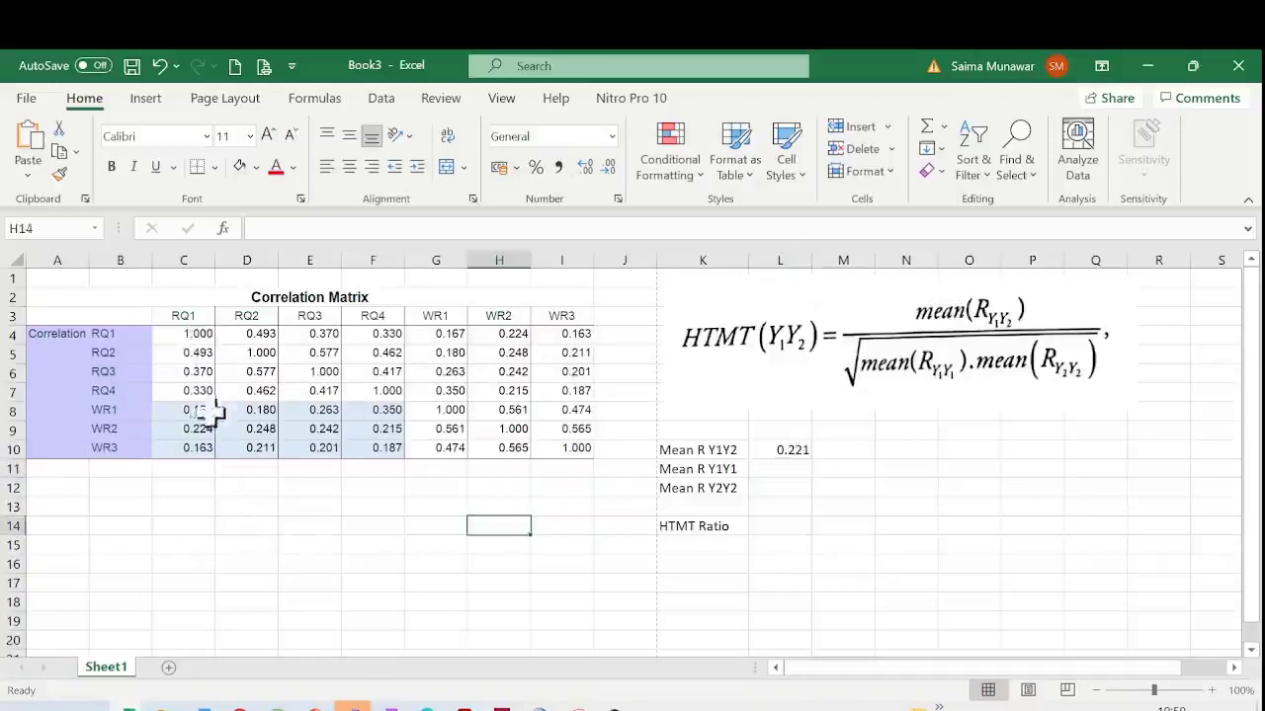
Step: Shade cells C5, C6 and C7 light green
left_click(186, 353)
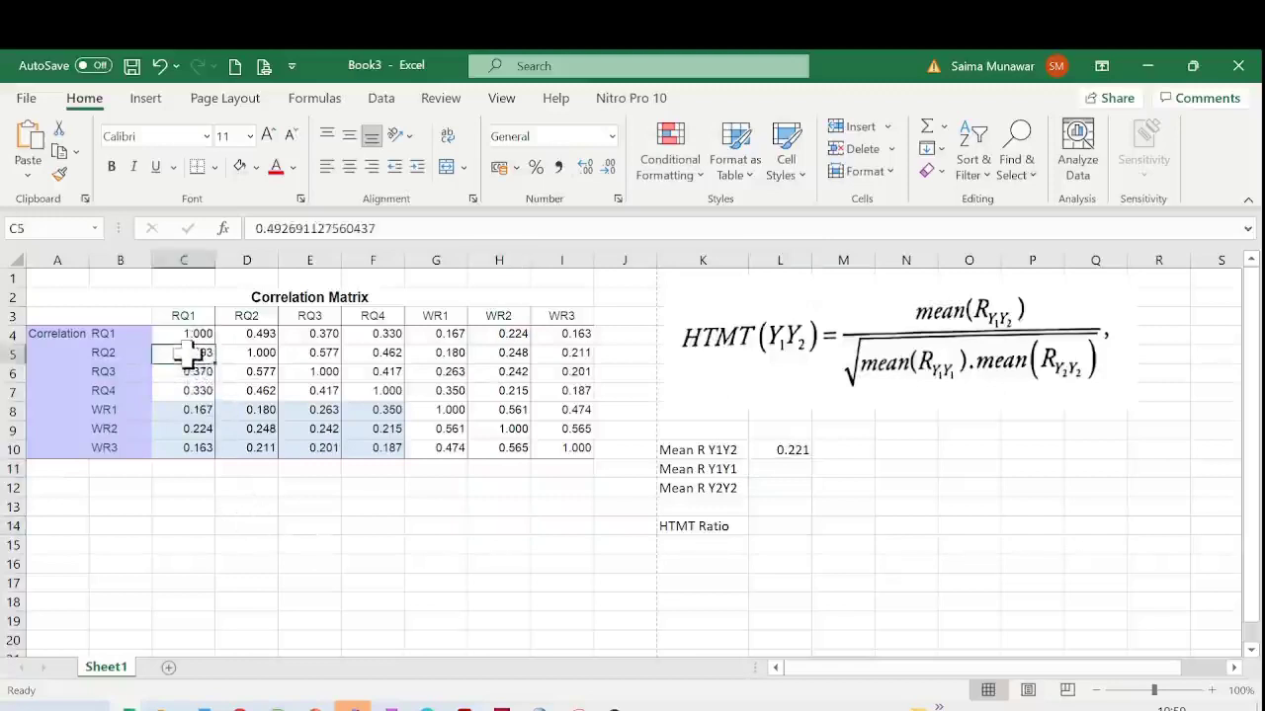
left_click(258, 170)
left_click(391, 245)
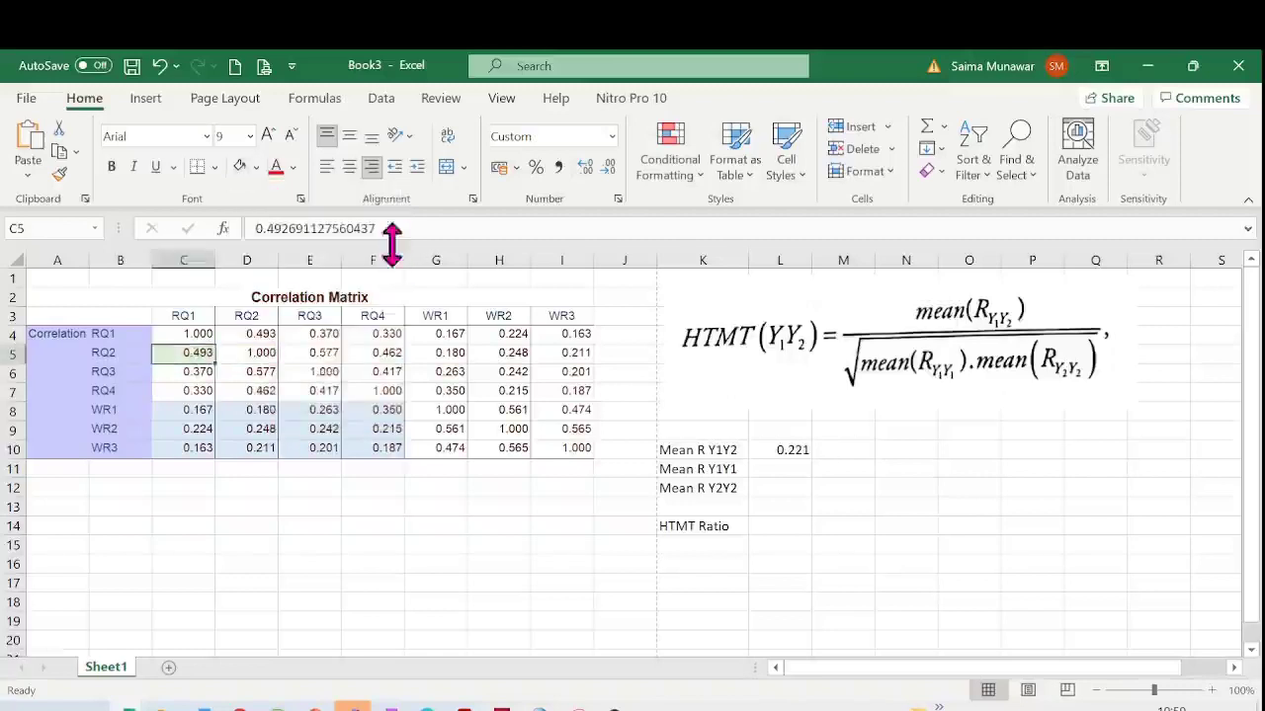
left_click(196, 375)
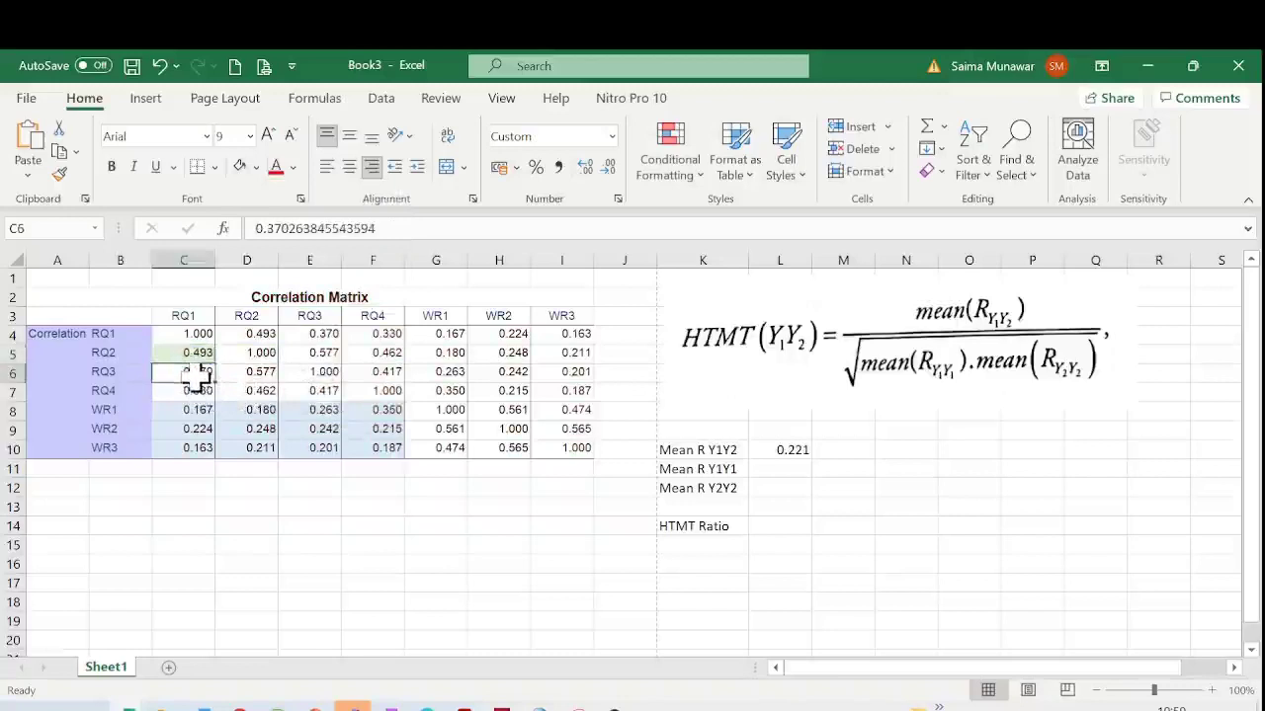
left_click(238, 166)
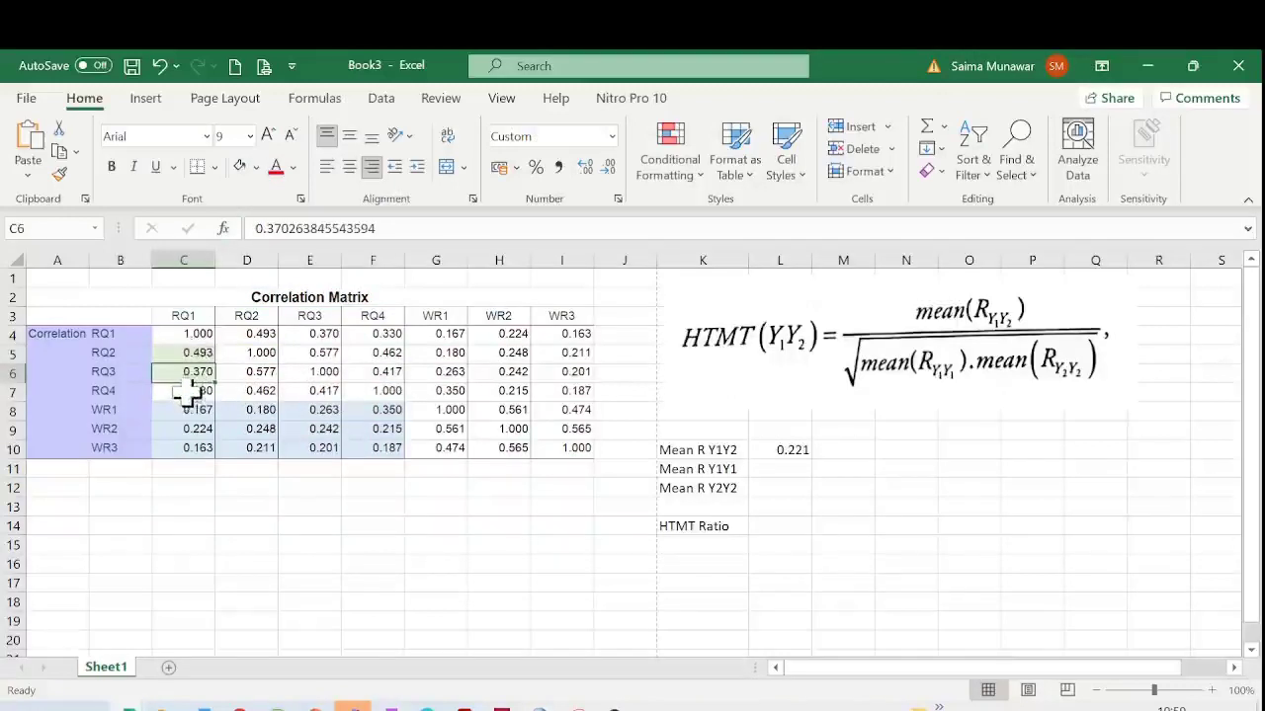
left_click(188, 392)
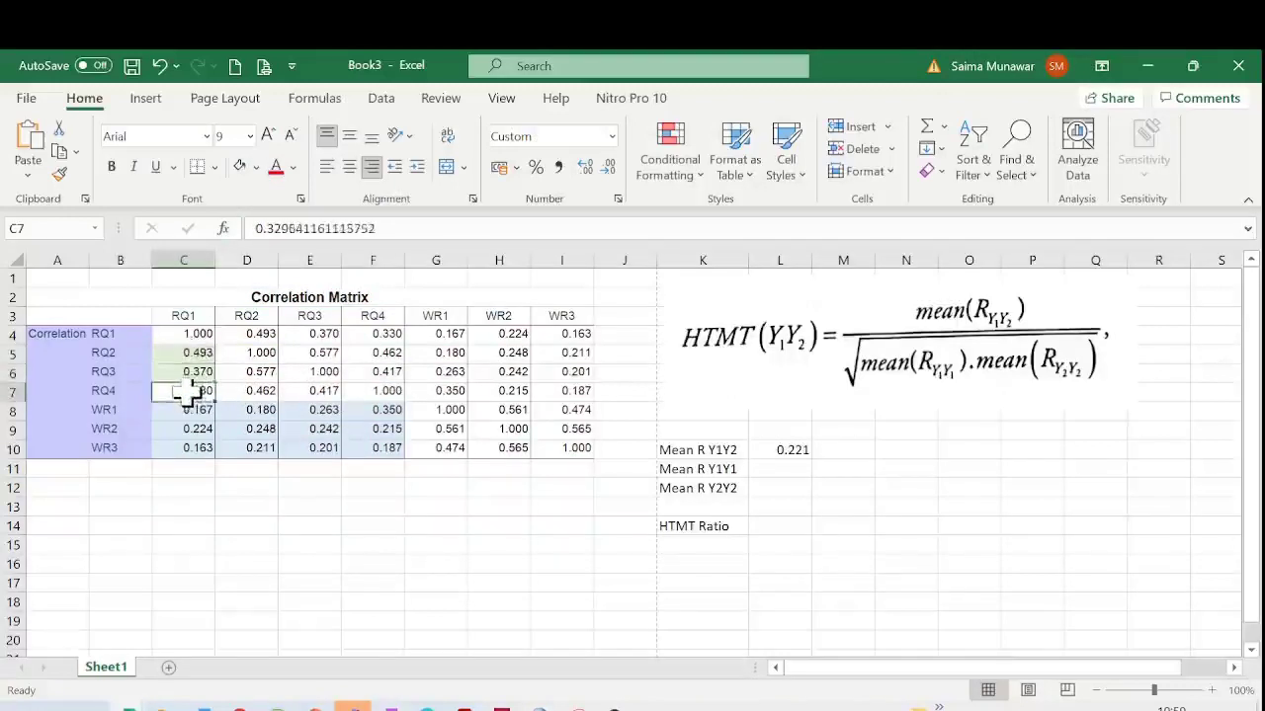
left_click(237, 166)
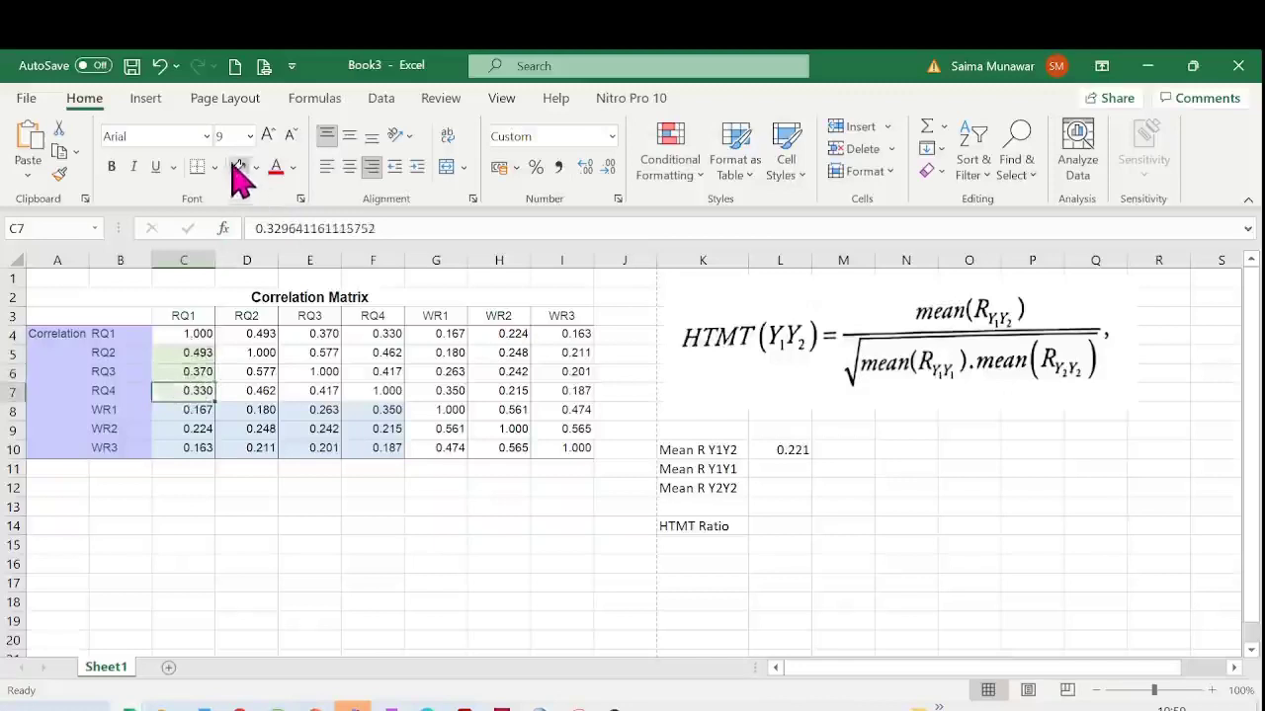
Step: Shade D6, D7 and E7 the same light green
left_click(249, 371, "ctrl")
left_click(247, 390, "ctrl")
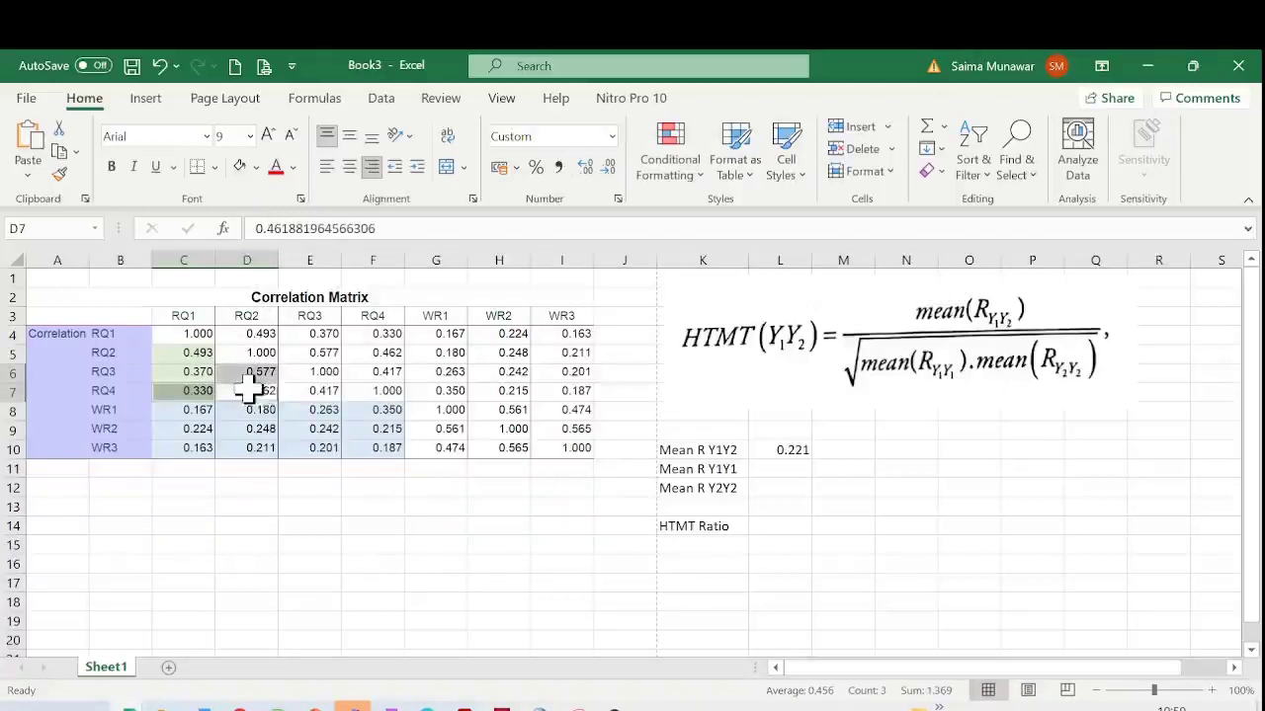
left_click(316, 388, "ctrl")
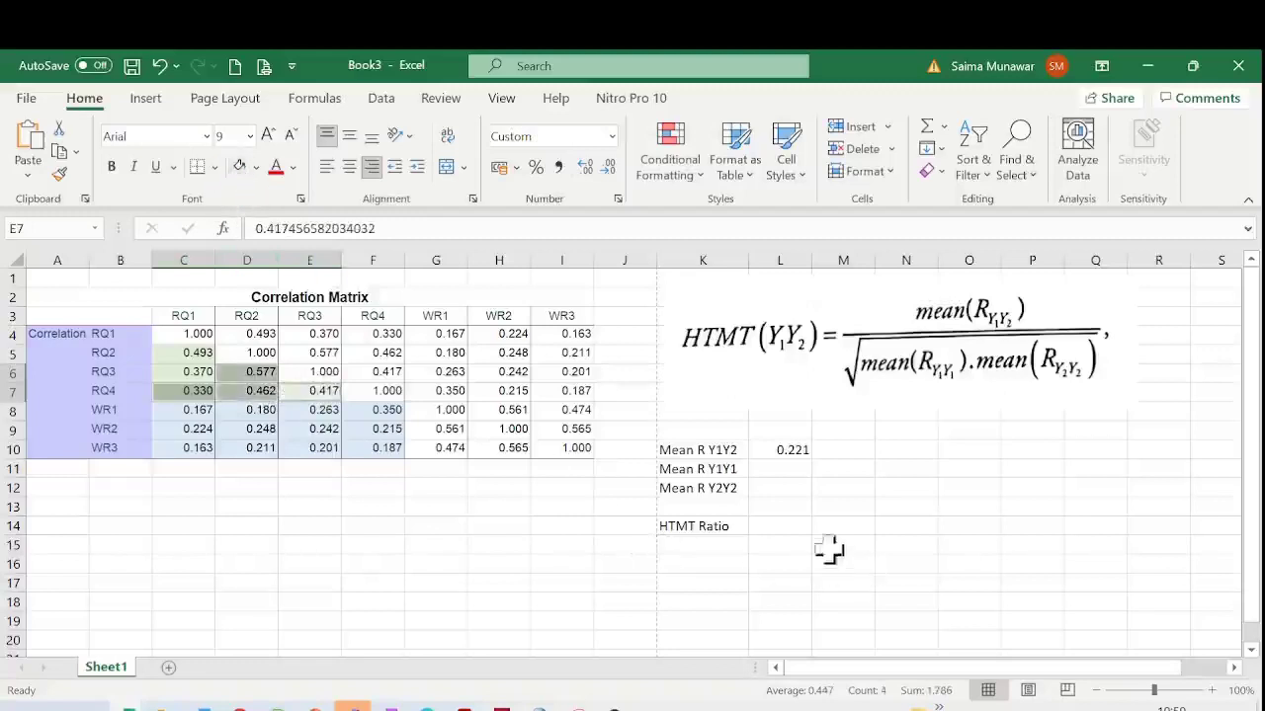
left_click(789, 470)
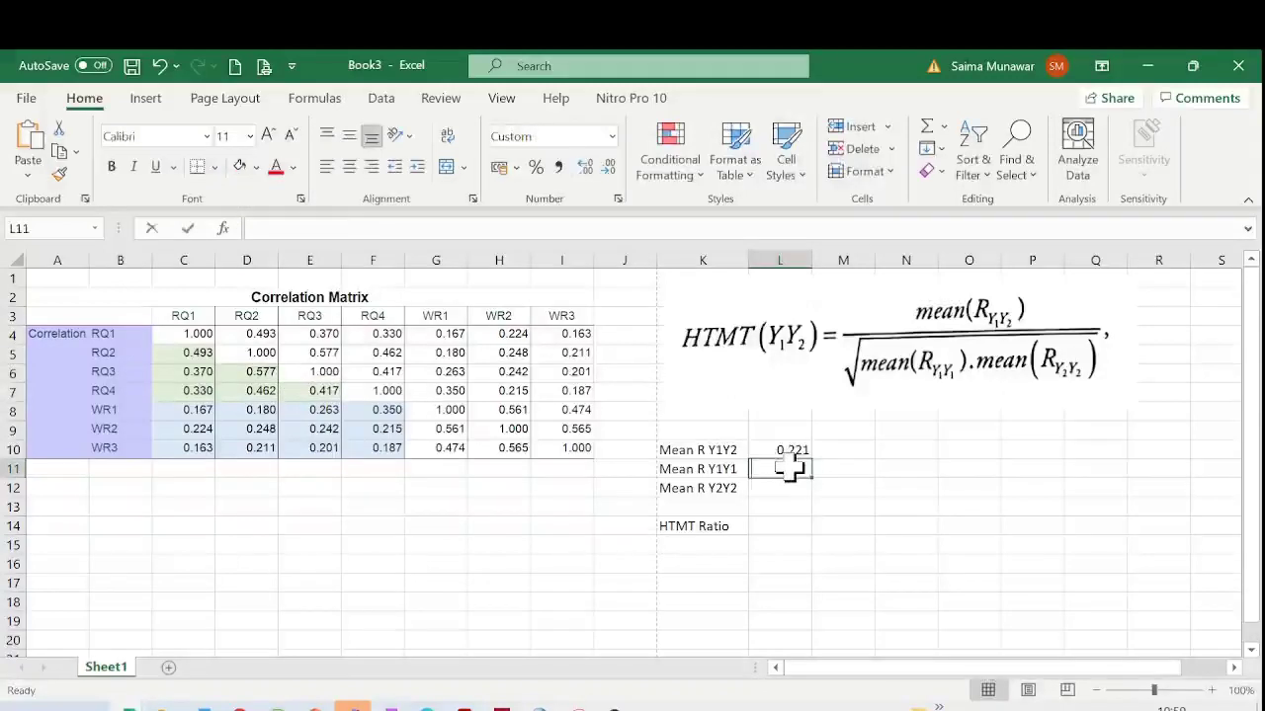
Step: Enter =AVERAGE(C5,C6,C7,D6,D7,E7) in L11 so Mean R Y1Y1 shows 0.442
type("=average")
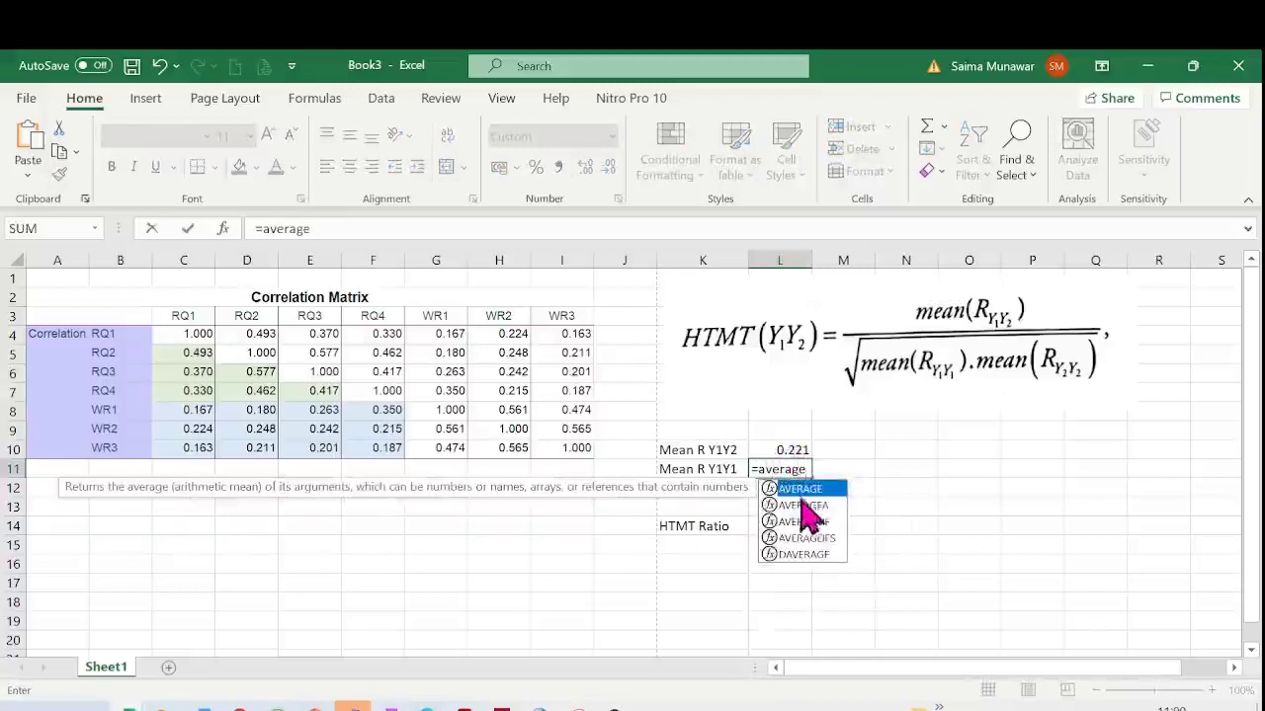
double_click(800, 490)
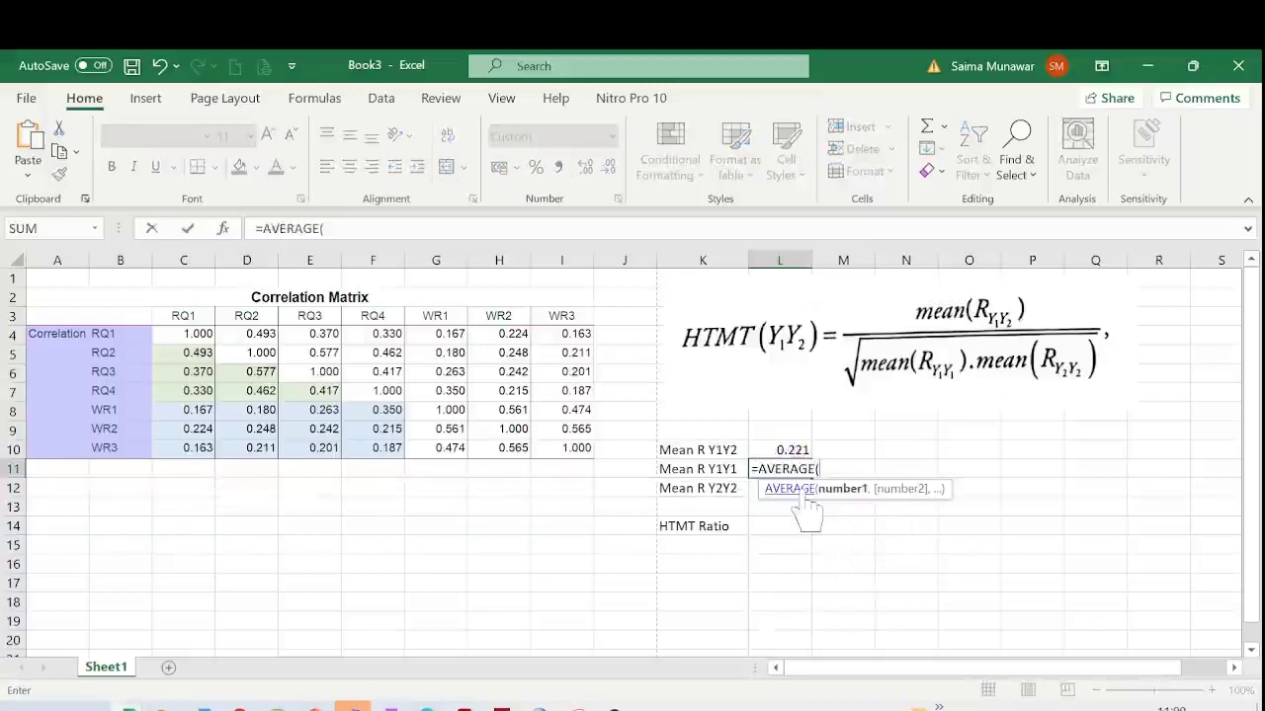
left_click(178, 351)
type(",")
left_click(174, 369)
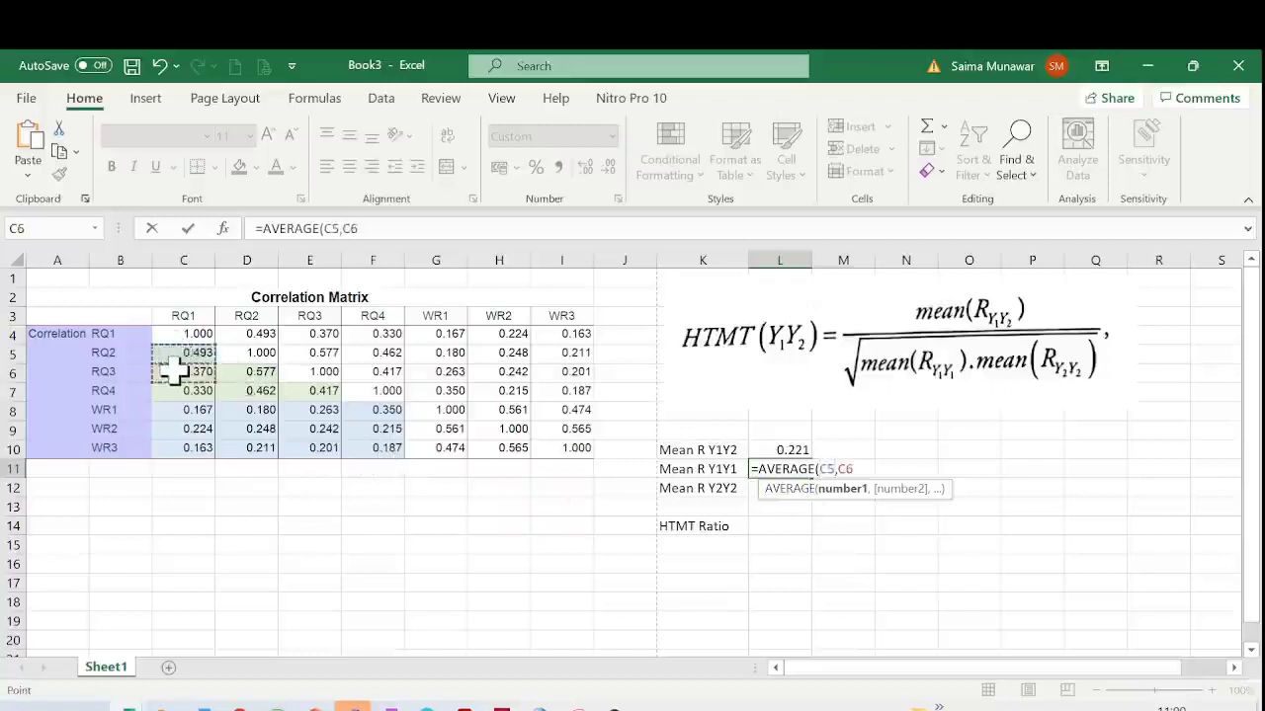
type(",")
left_click(178, 390)
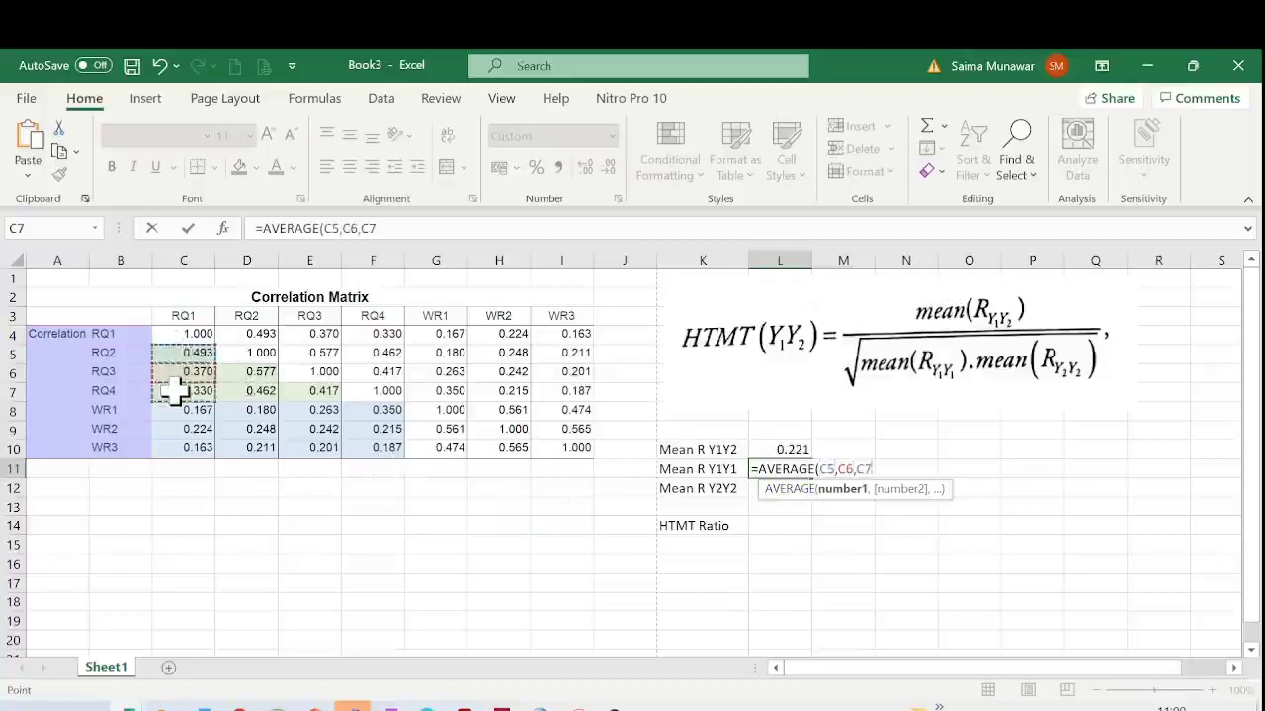
type(",")
left_click(242, 372)
type(",")
left_click(255, 391)
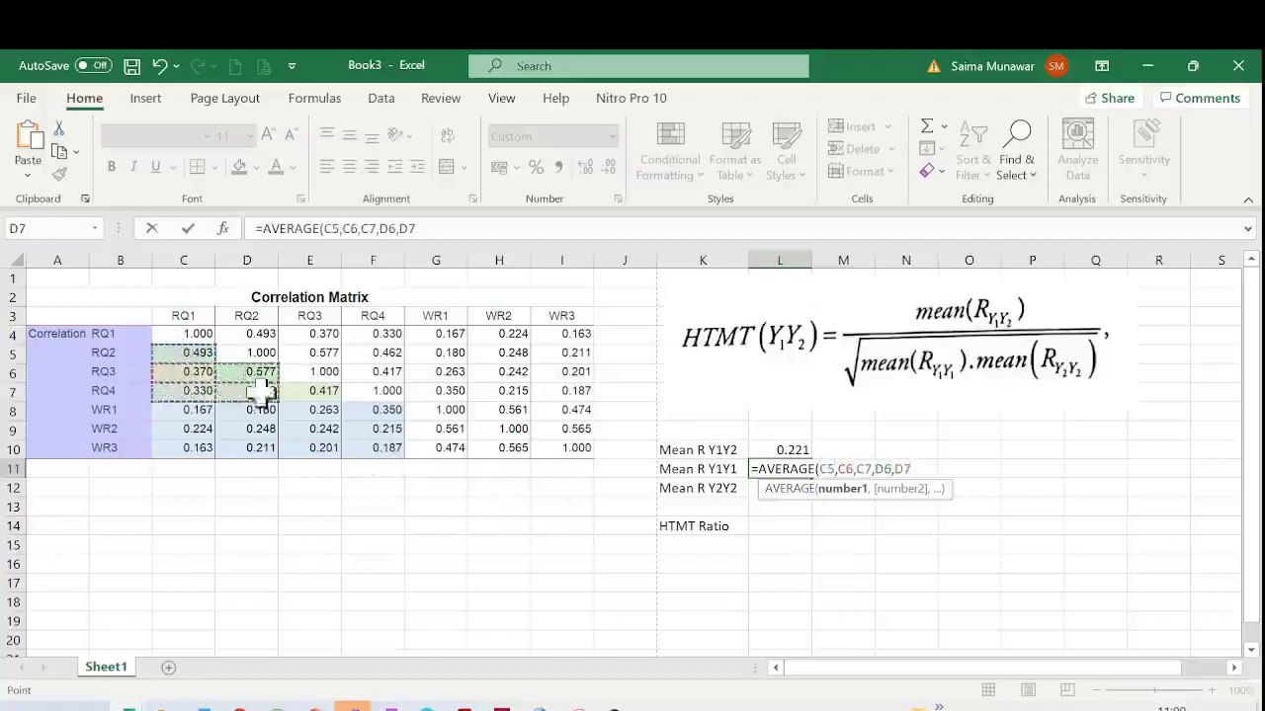
type(",")
left_click(298, 392)
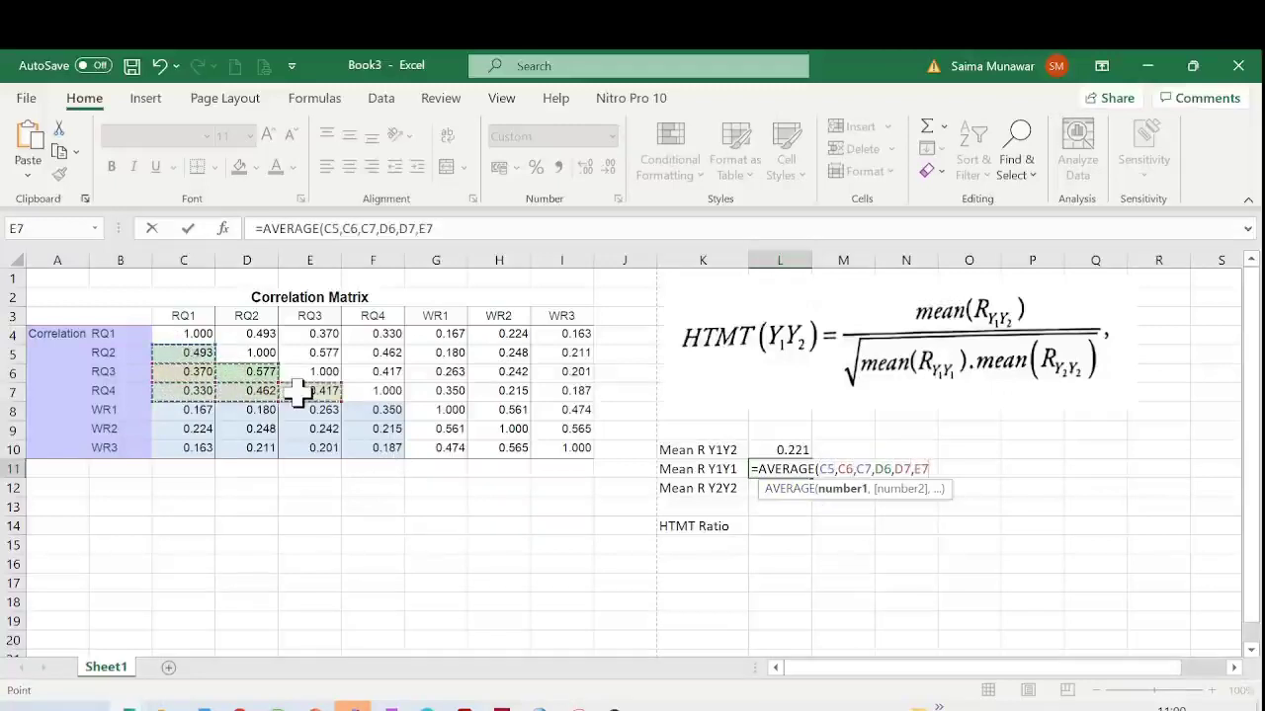
type(")")
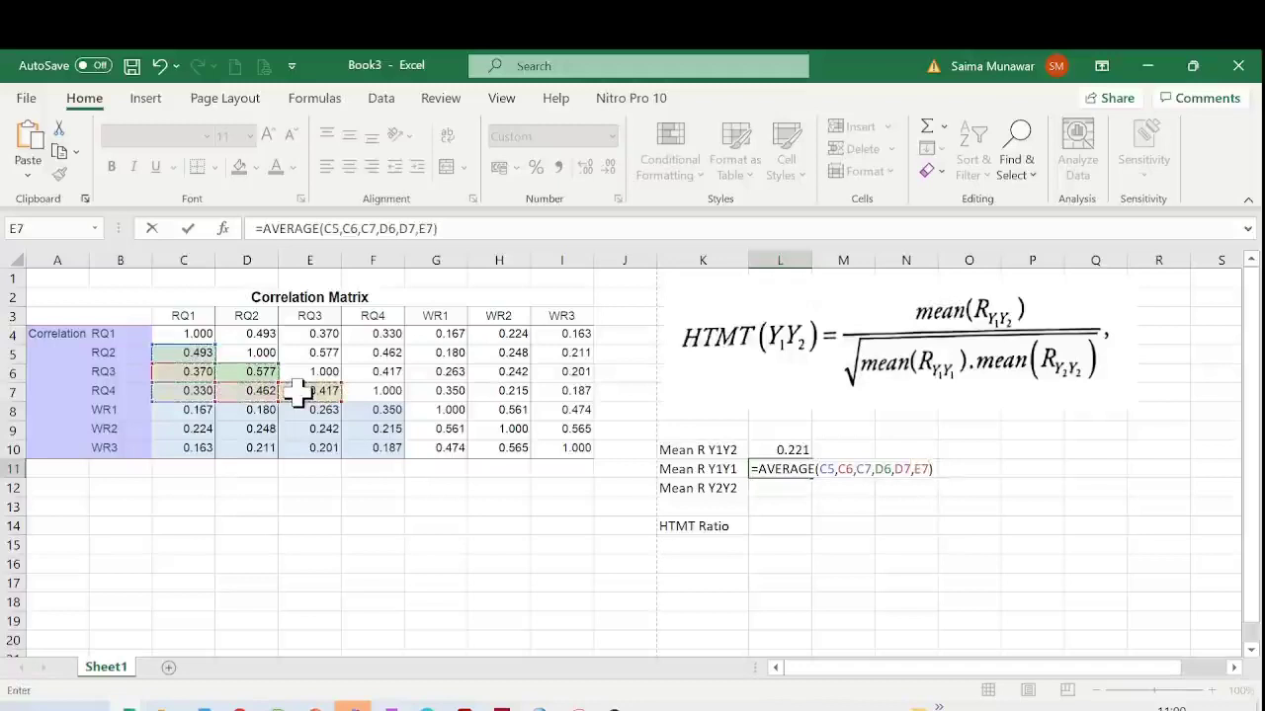
key("Return")
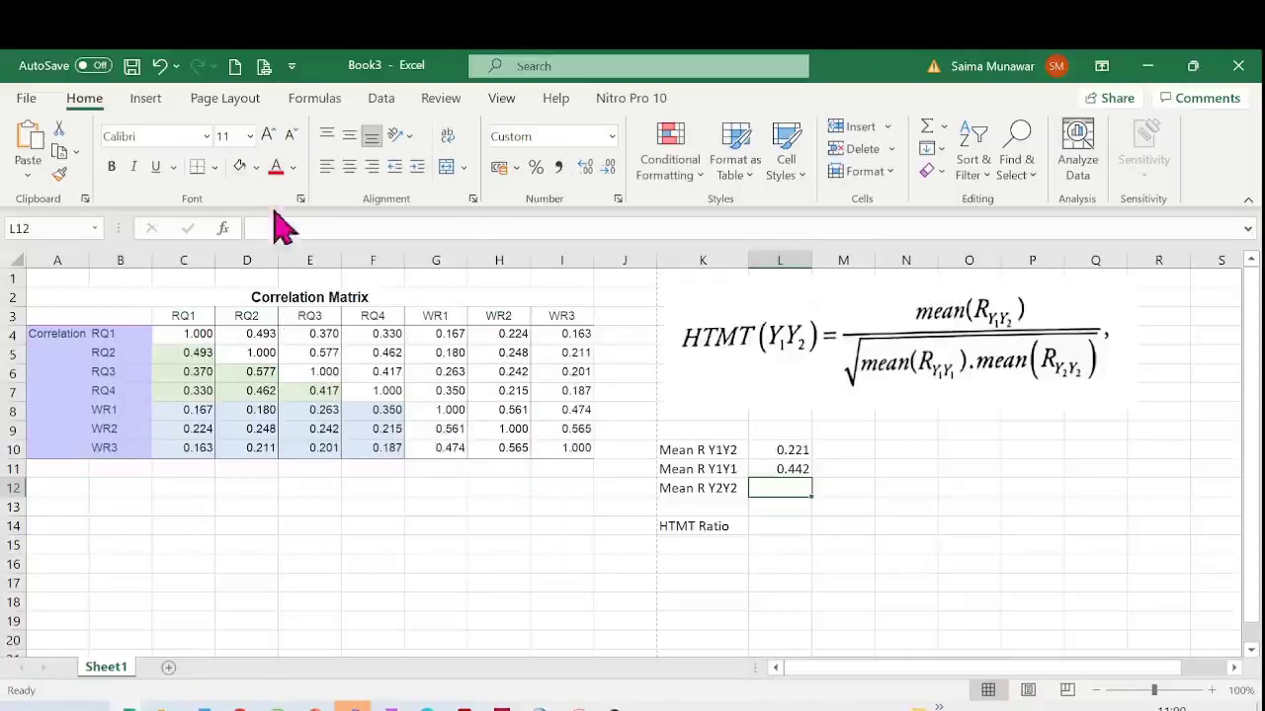
Step: Fill L12 and the WR correlations in G9, G10 and H10 with light orange
left_click(256, 167)
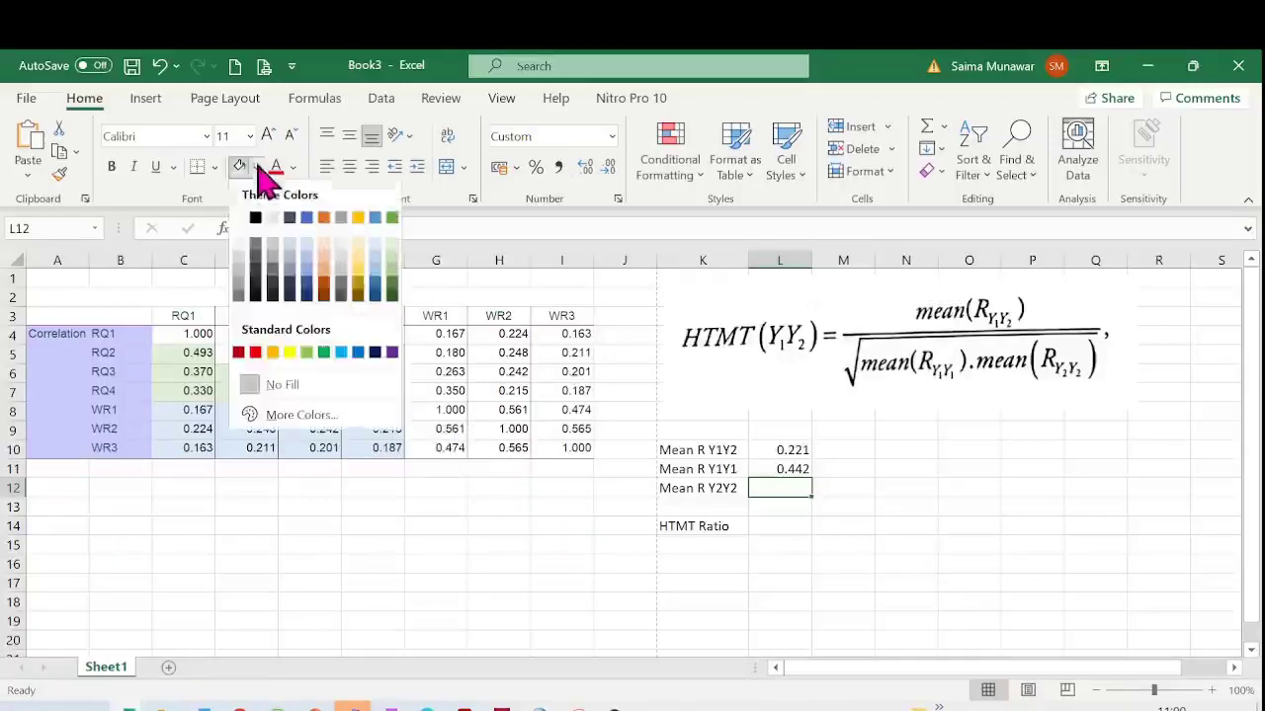
left_click(326, 263)
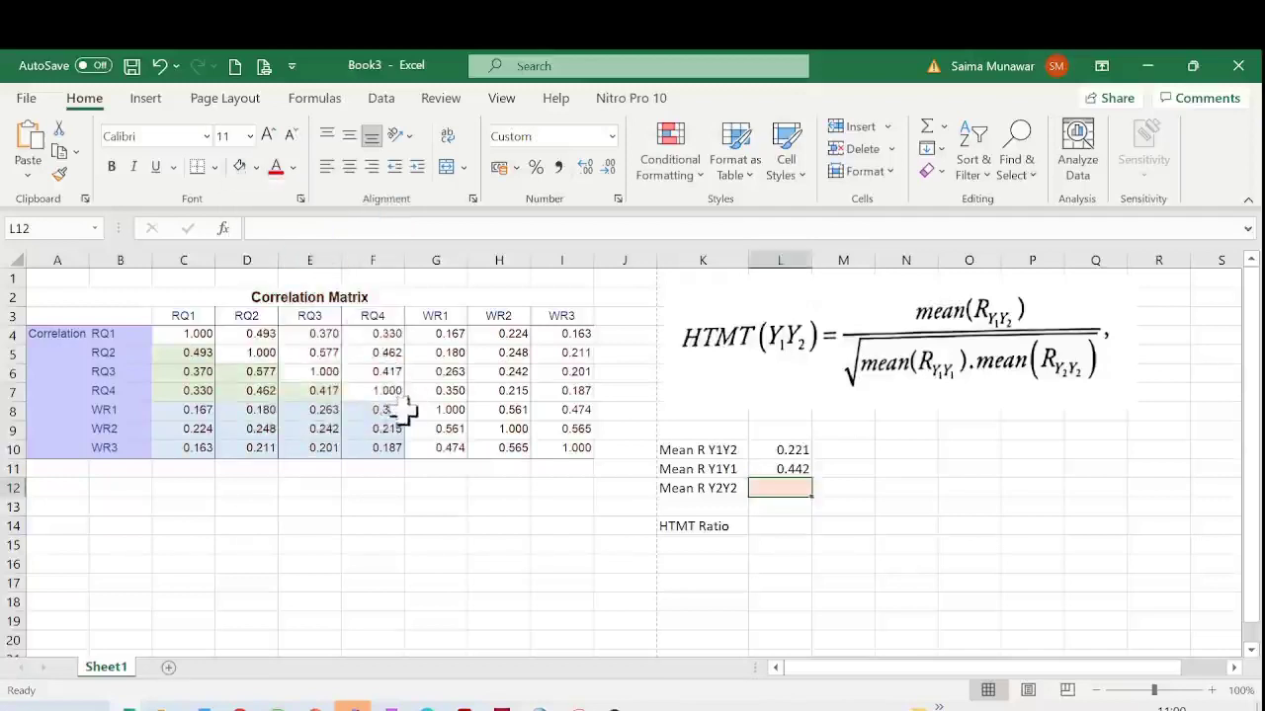
left_click(441, 429)
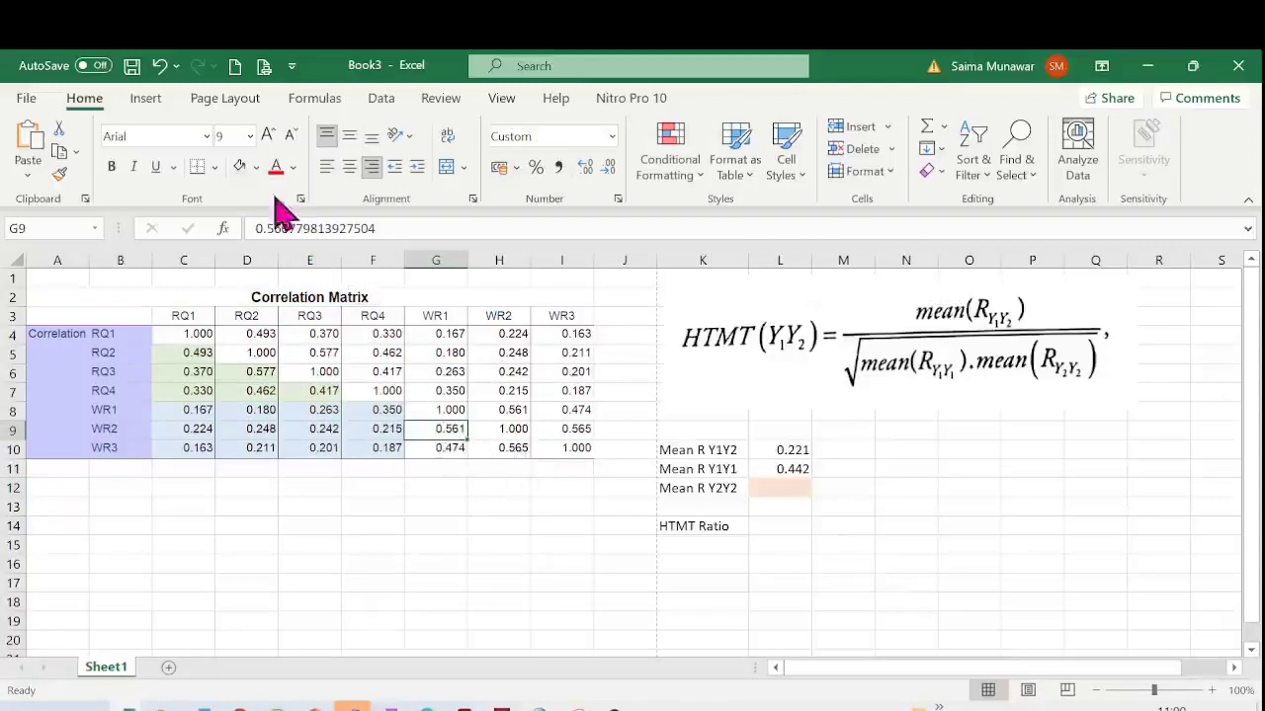
left_click(238, 163)
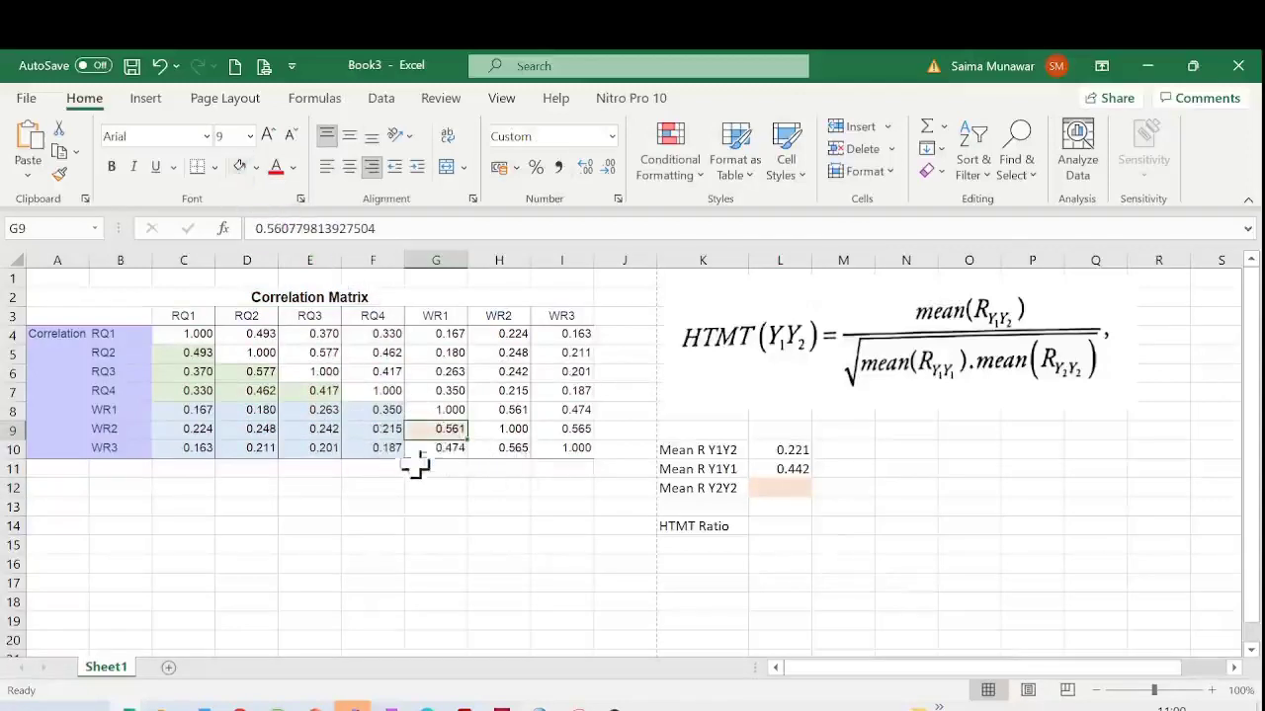
left_click(448, 447)
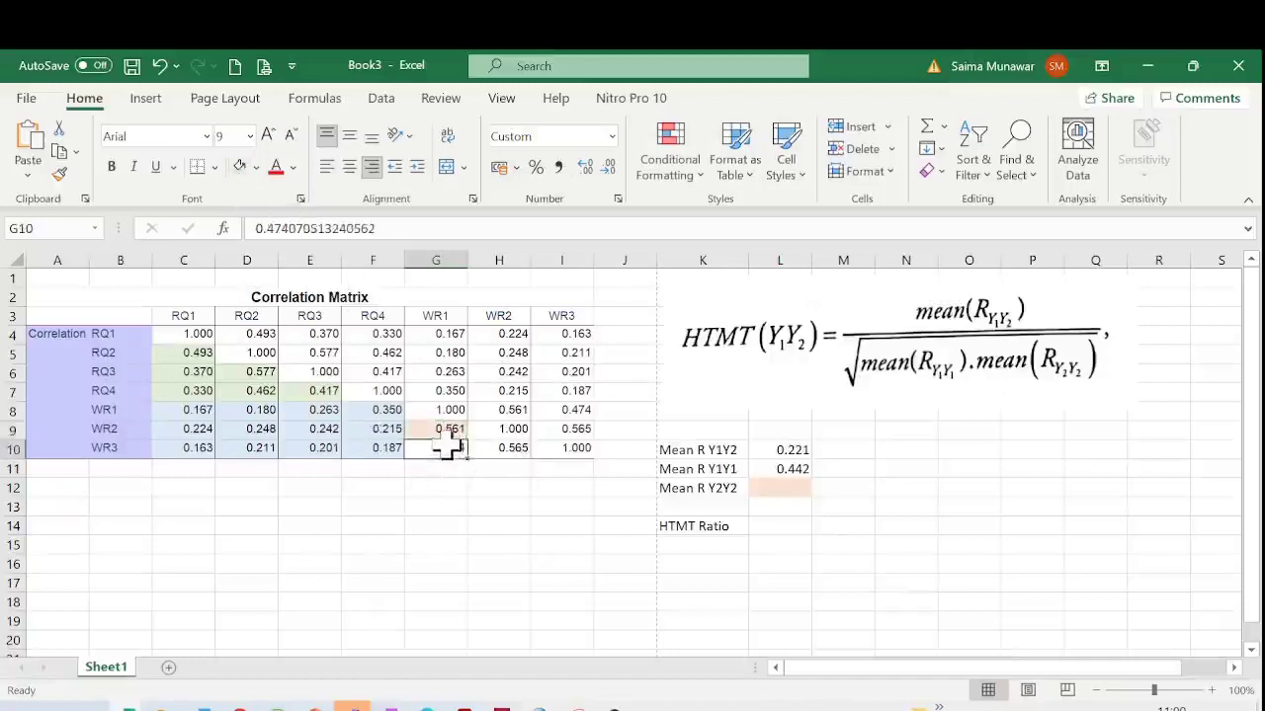
left_click(238, 170)
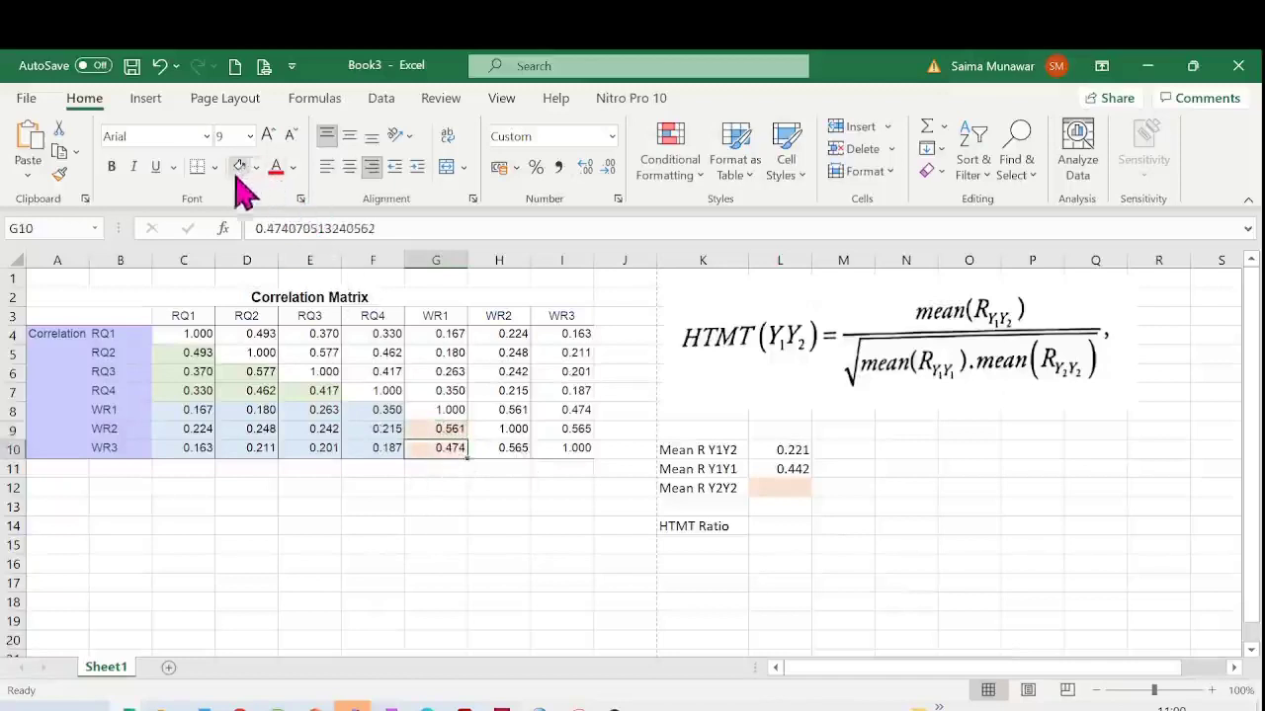
left_click(499, 449)
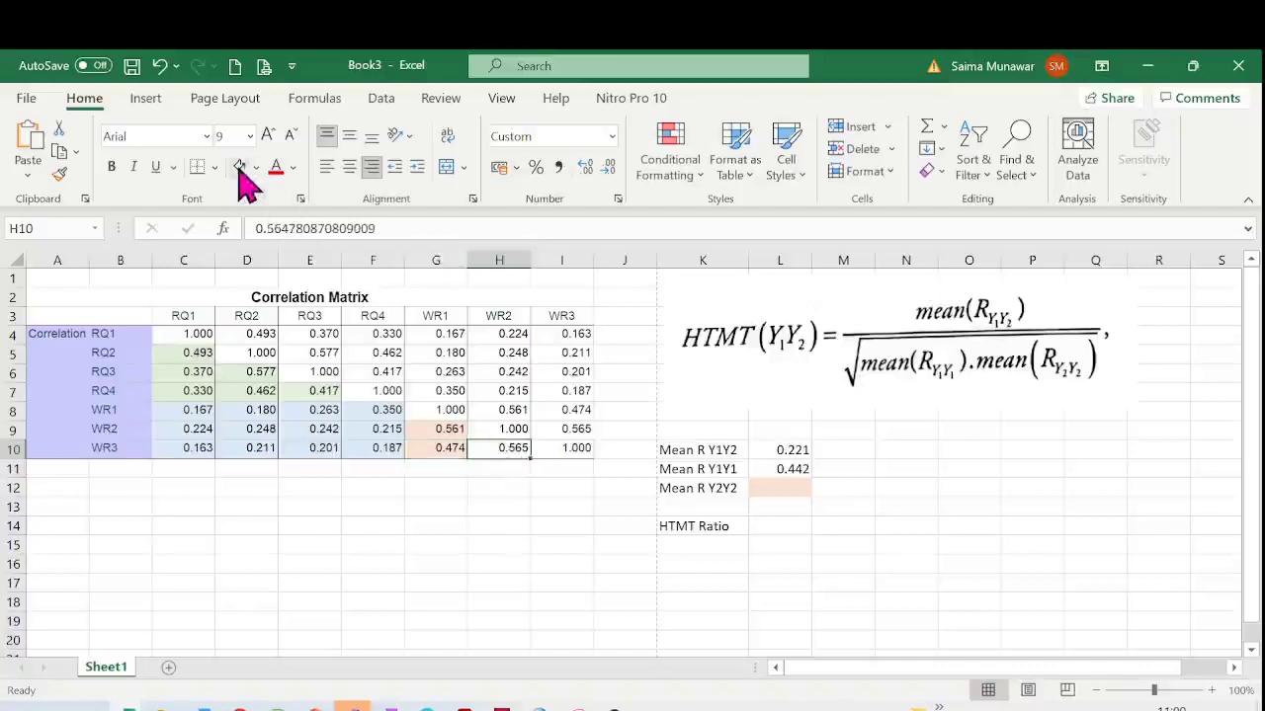
left_click(239, 167)
left_click(786, 487)
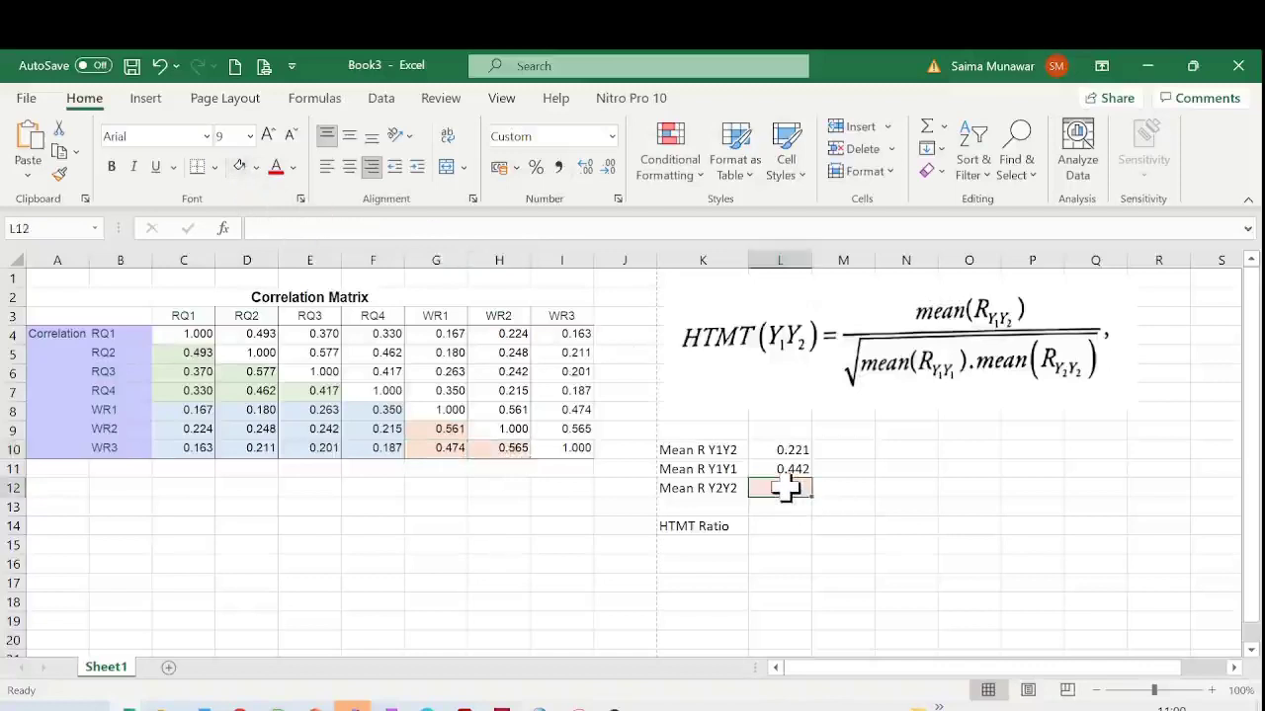
Step: Enter =AVERAGE(G9,G10,H10) in L12 so Mean R Y2Y2 shows 0.533
type("=ave")
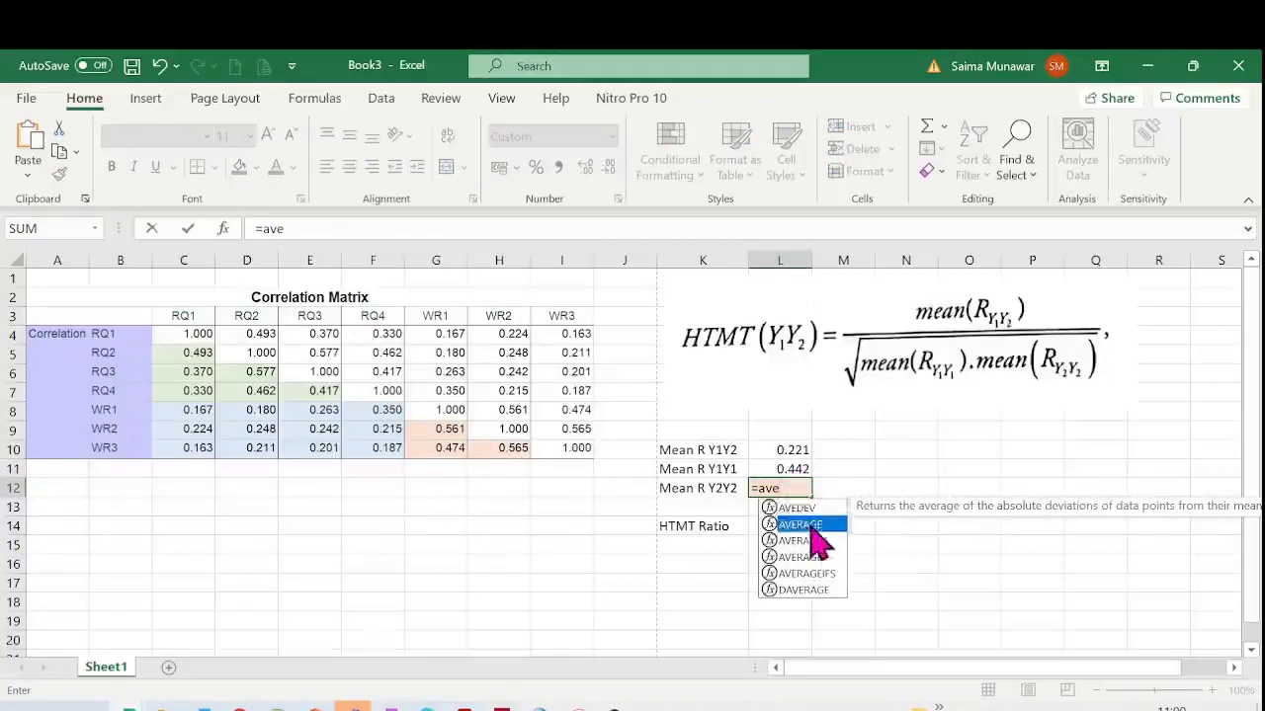
double_click(811, 525)
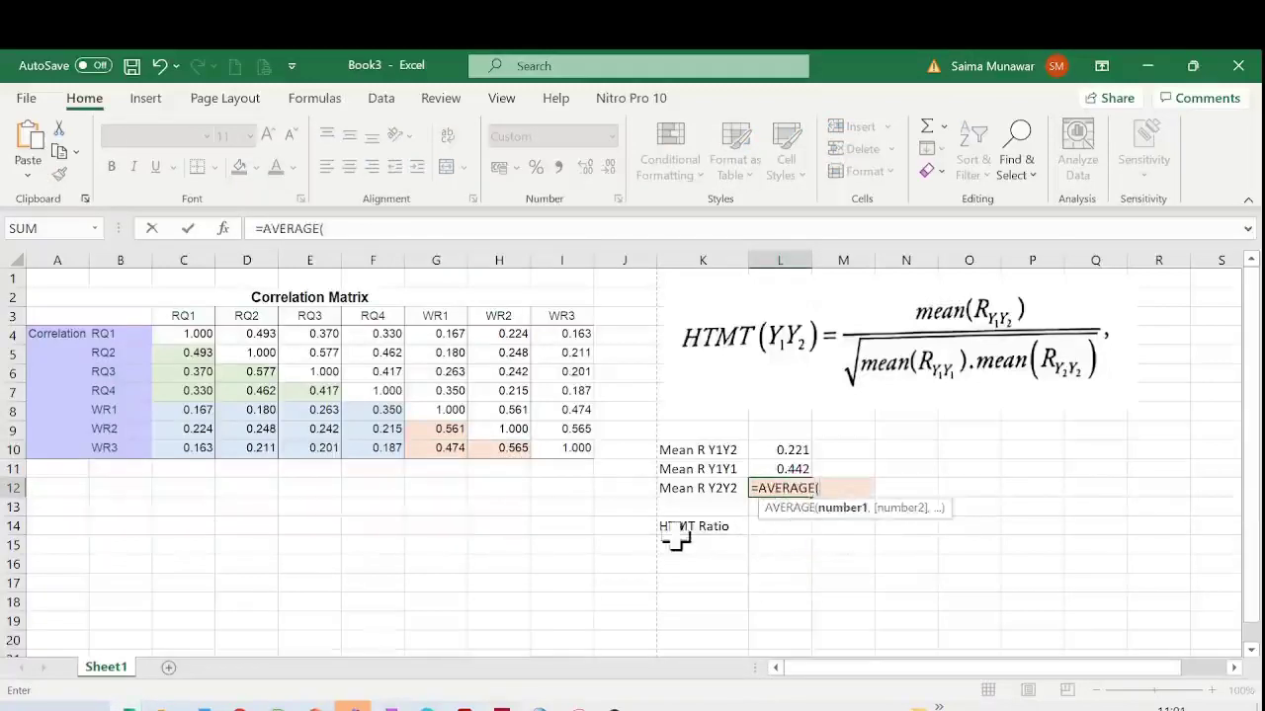
left_click(436, 431)
left_click(439, 450, "ctrl")
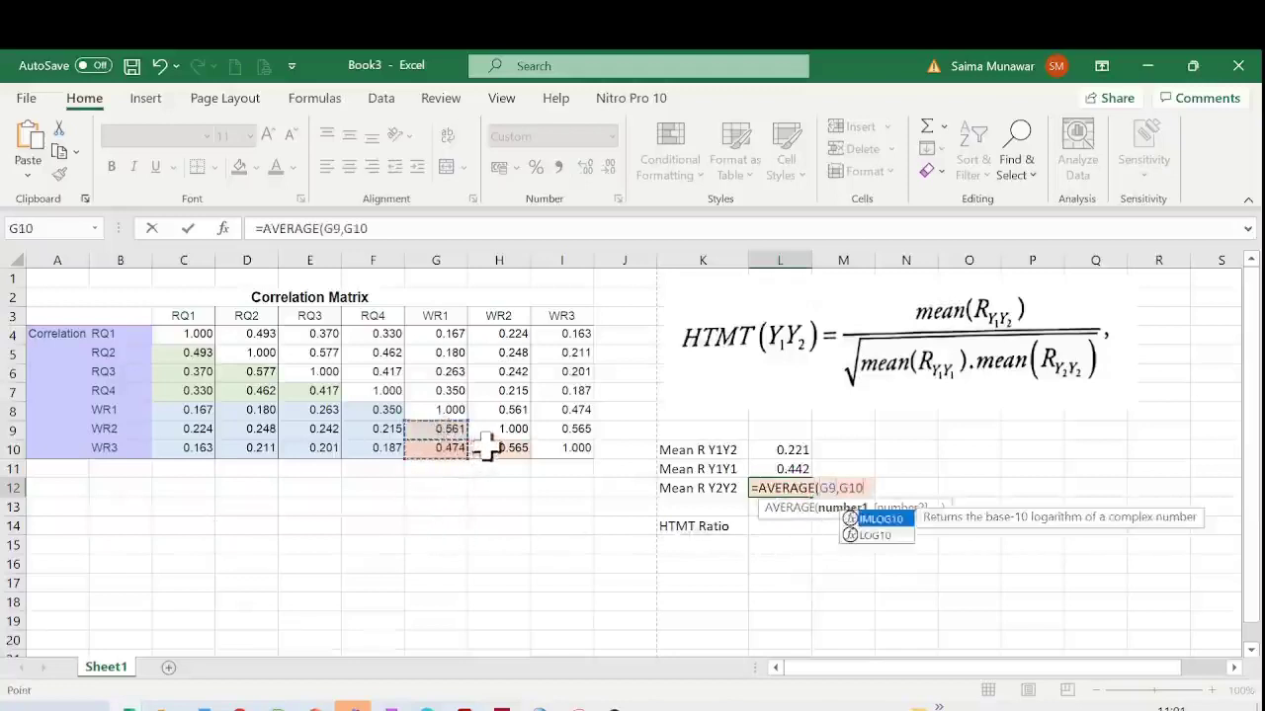
left_click(491, 447, "ctrl")
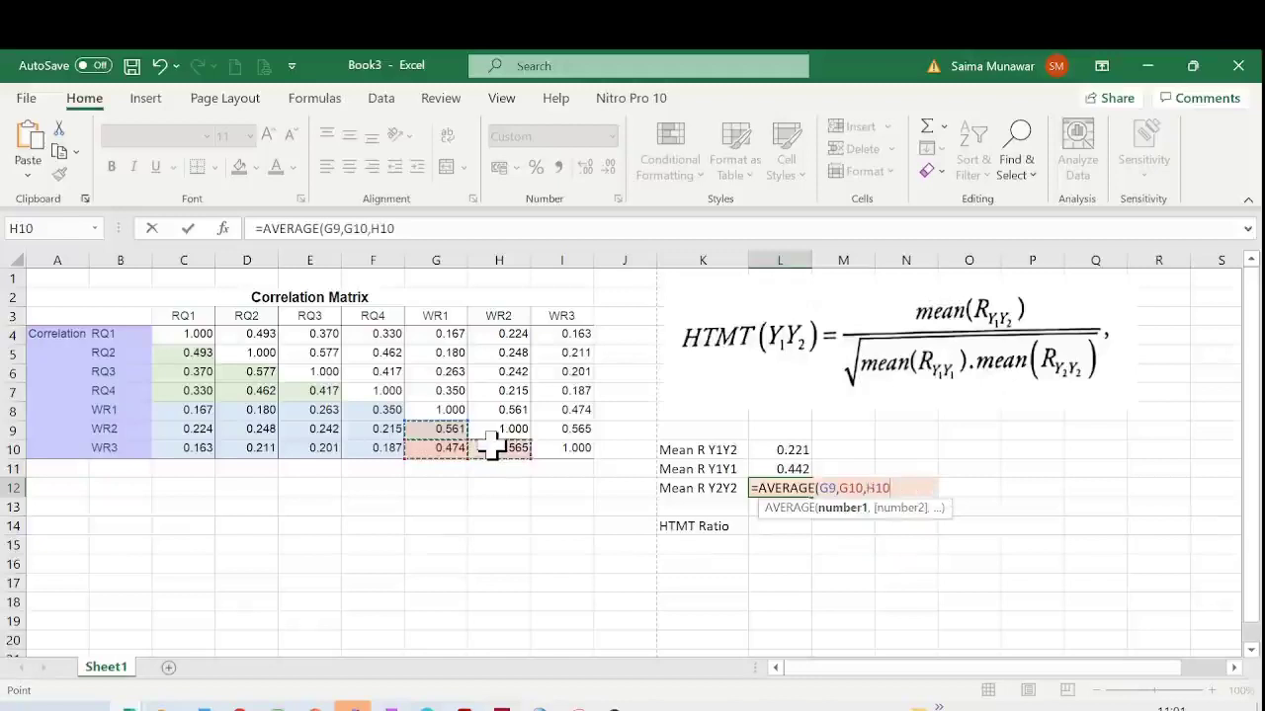
type(")")
key("Return")
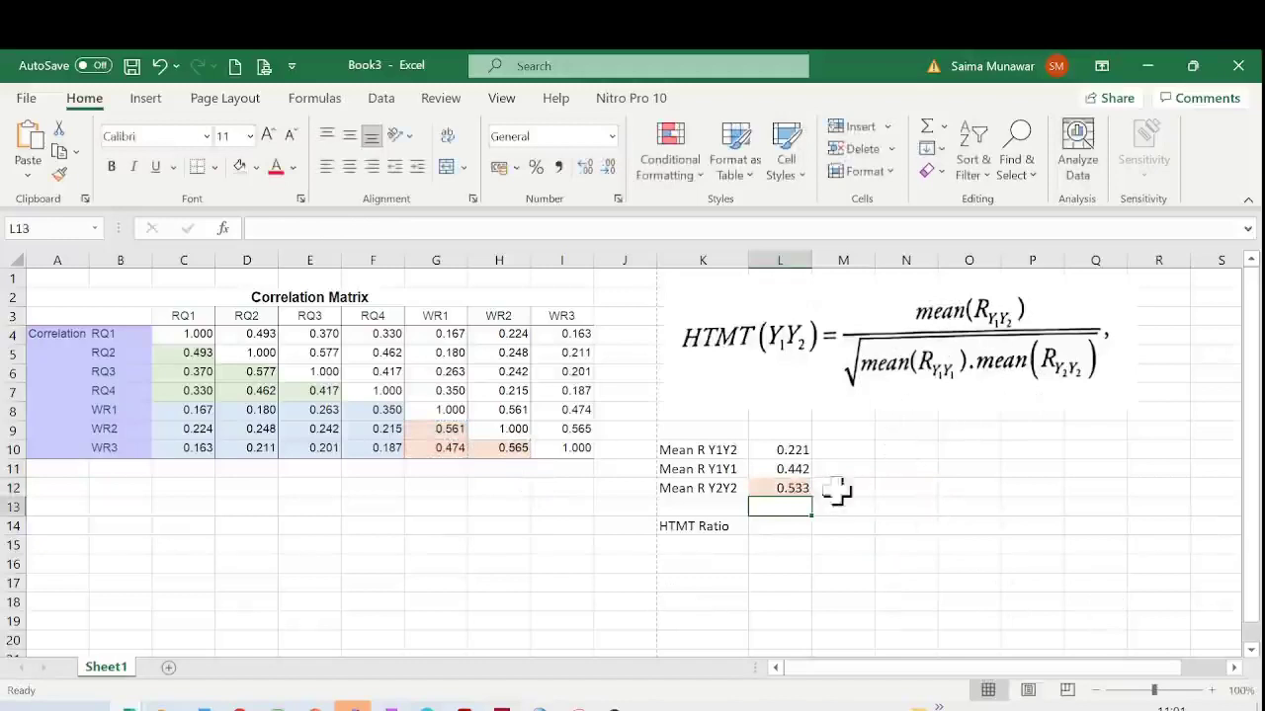
Step: Enter =L10/SQRT(L11*L12) in L14, giving an HTMT ratio of 0.454999
left_click(786, 531)
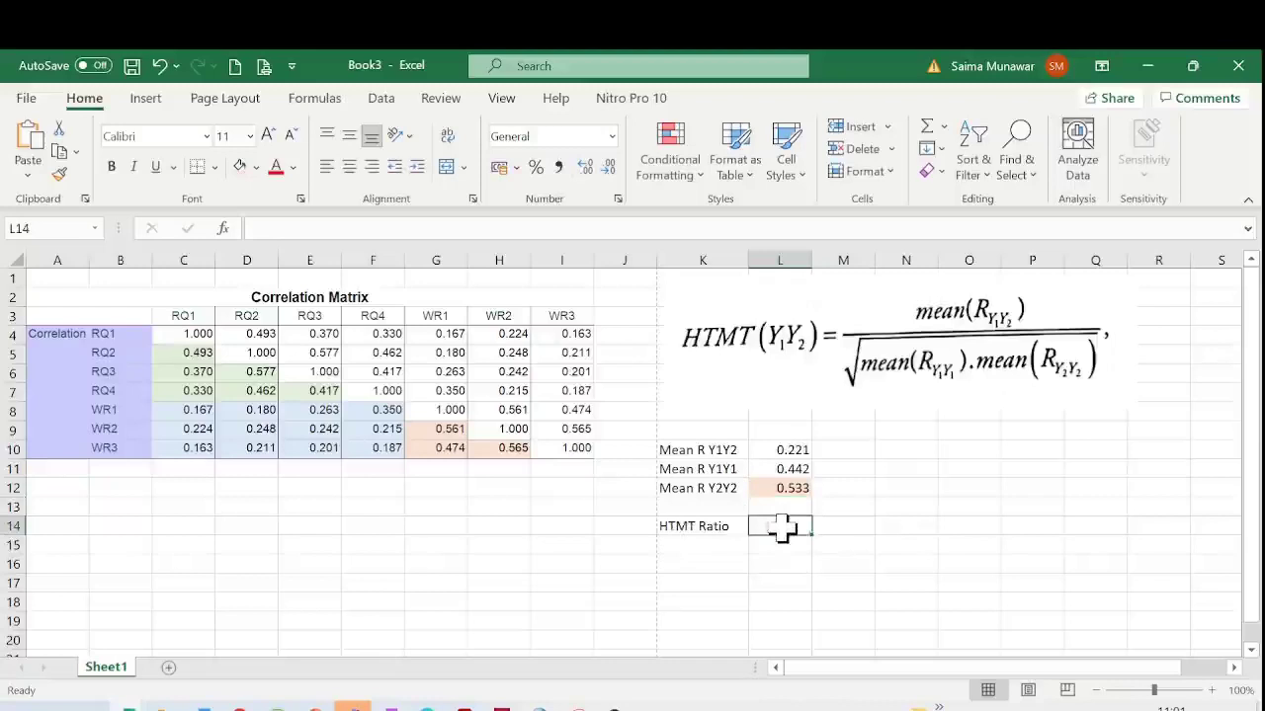
type("=")
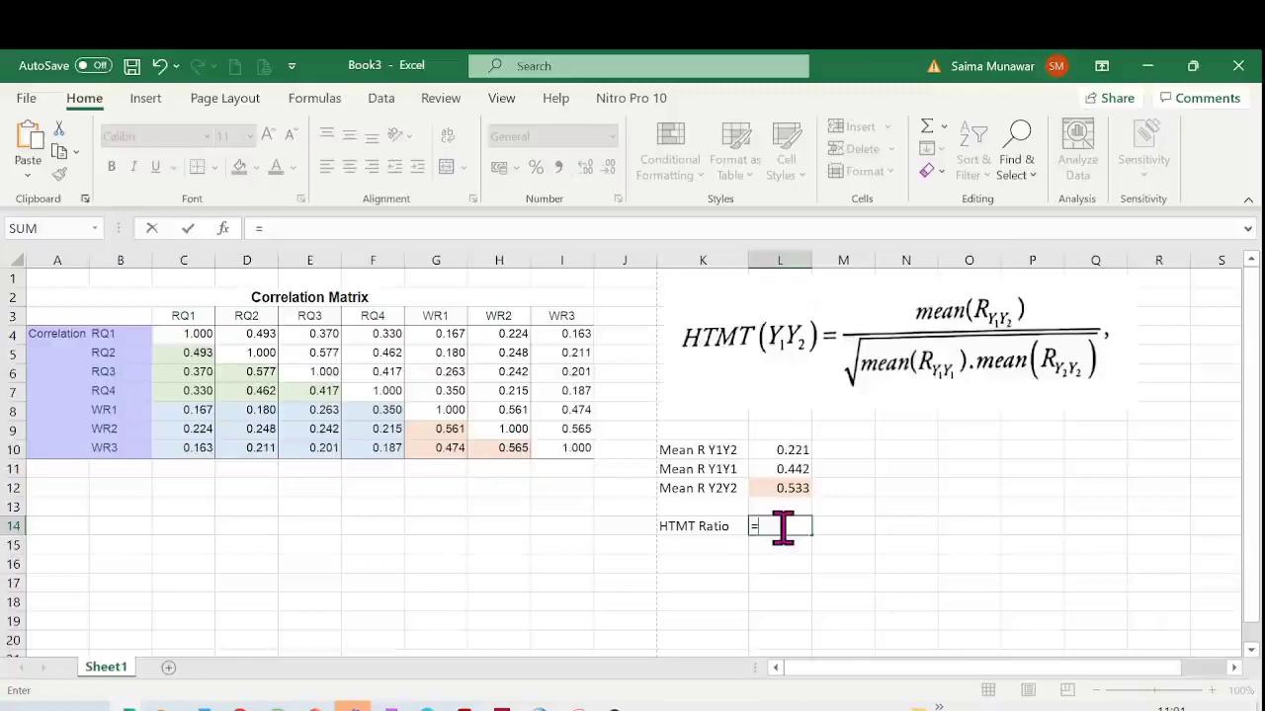
left_click(787, 448)
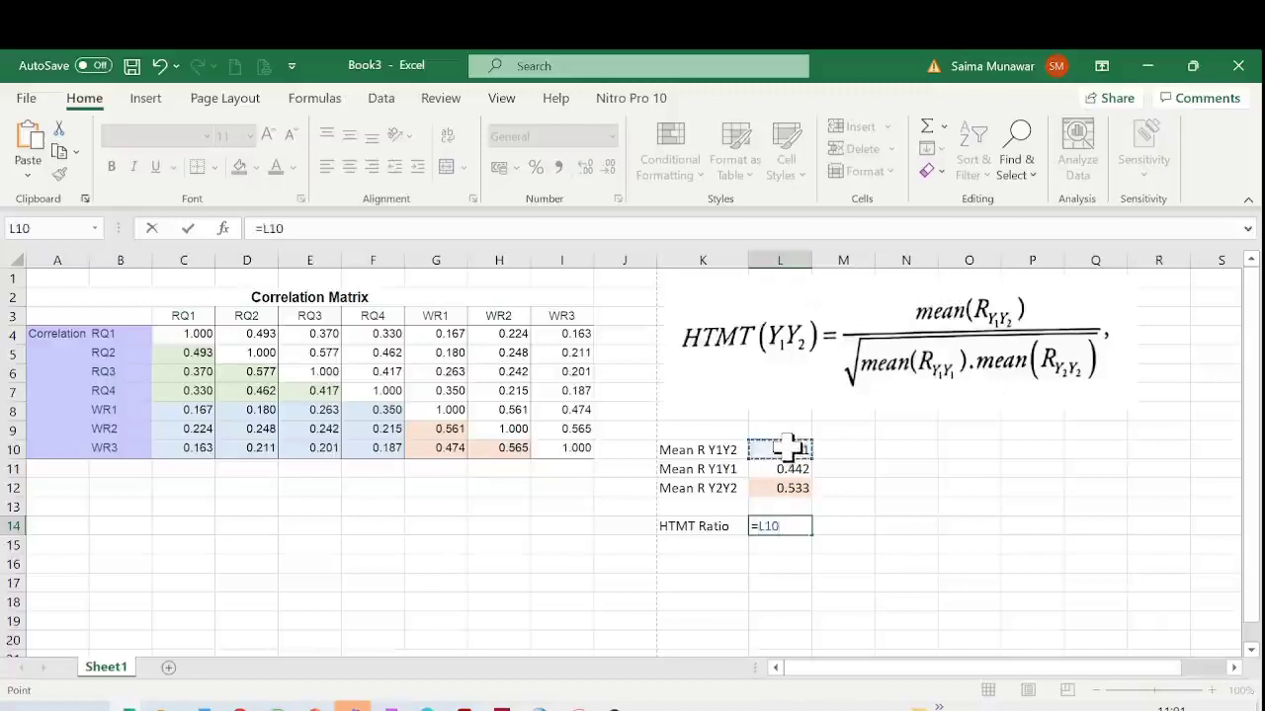
type("/")
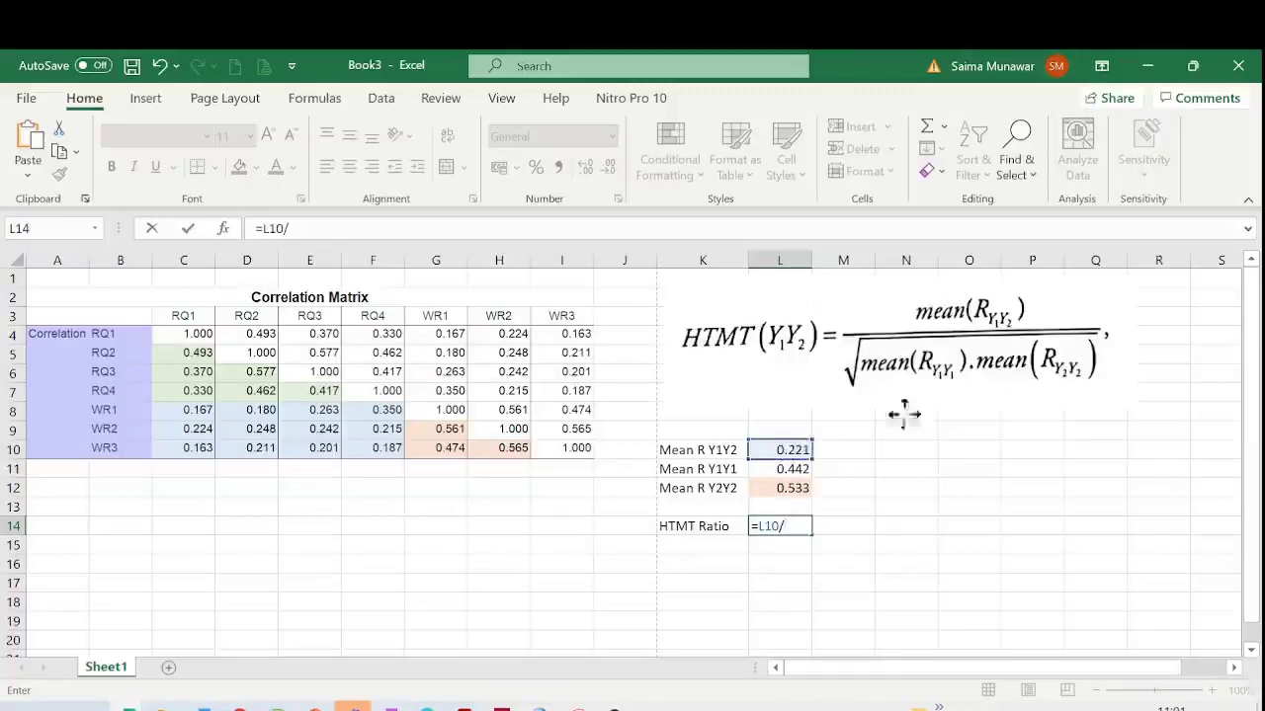
type("s")
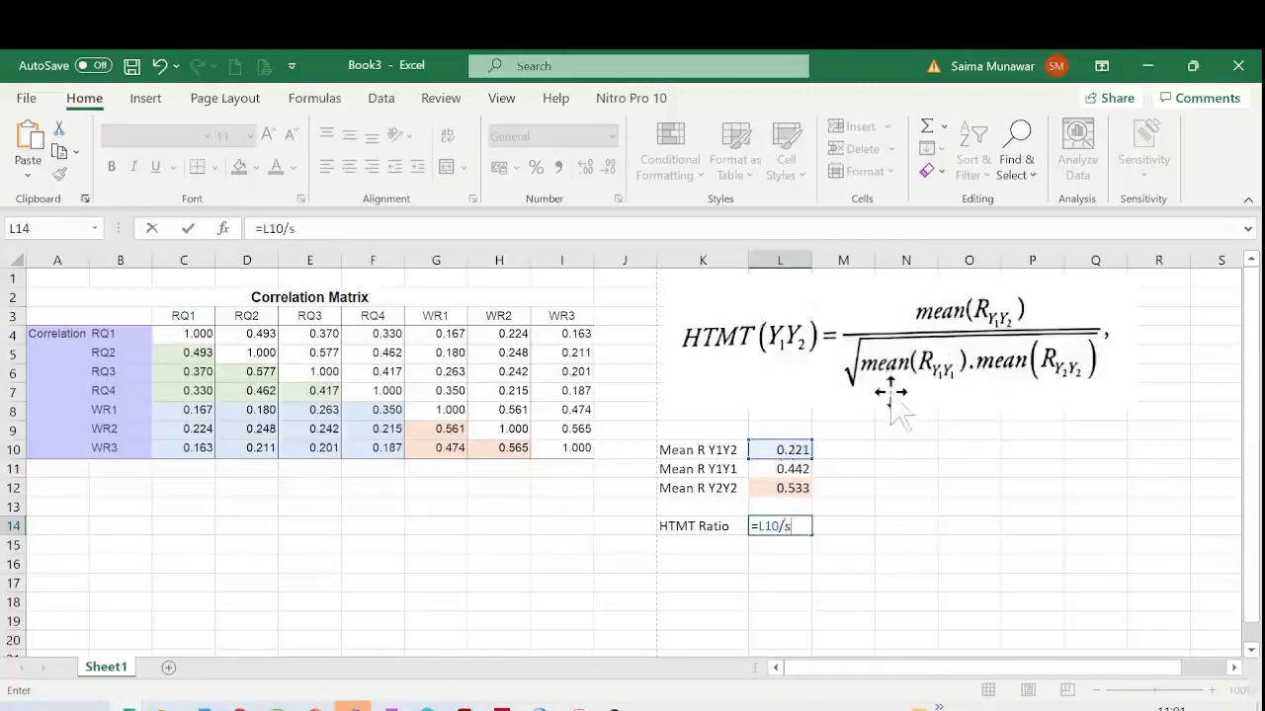
type("qrt")
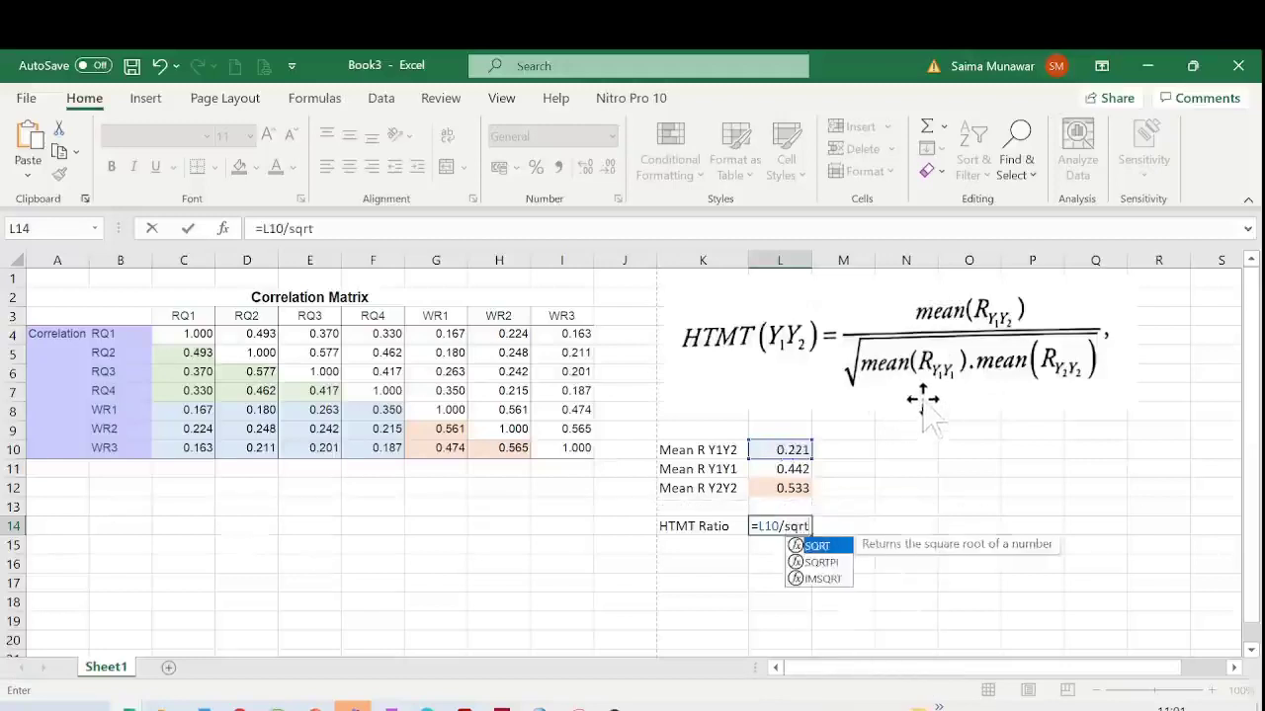
double_click(821, 550)
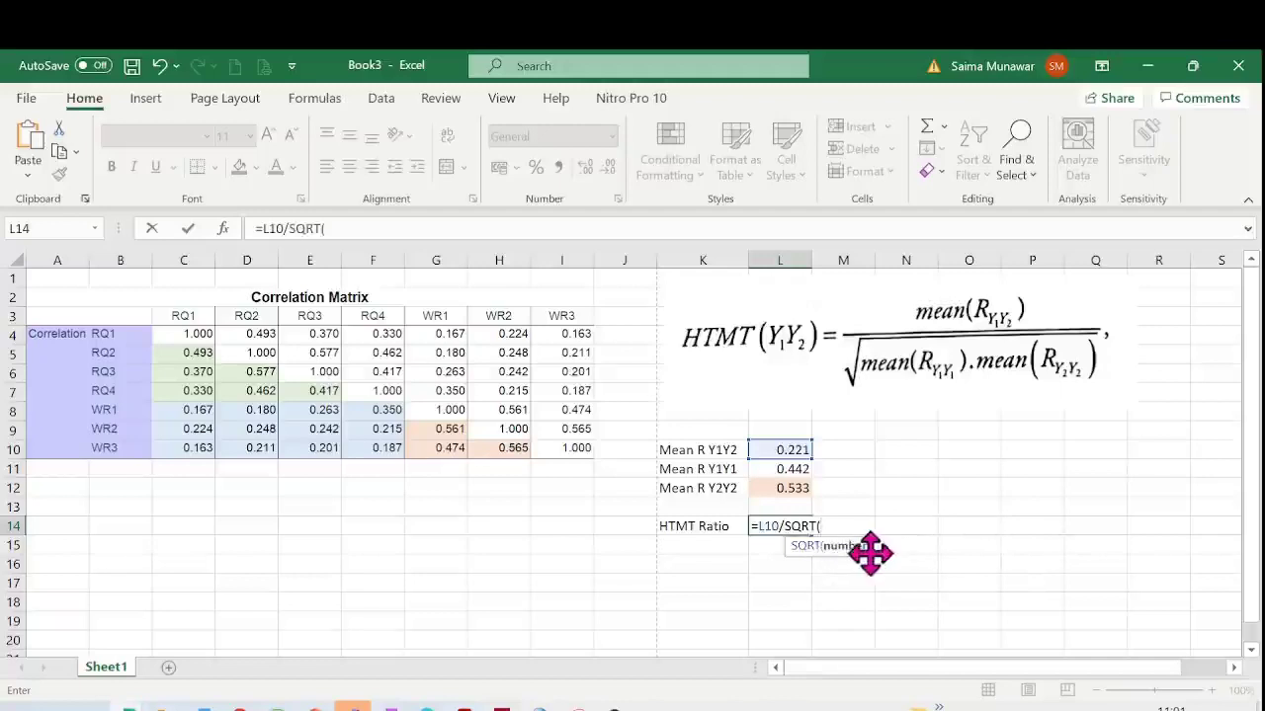
left_click(779, 468)
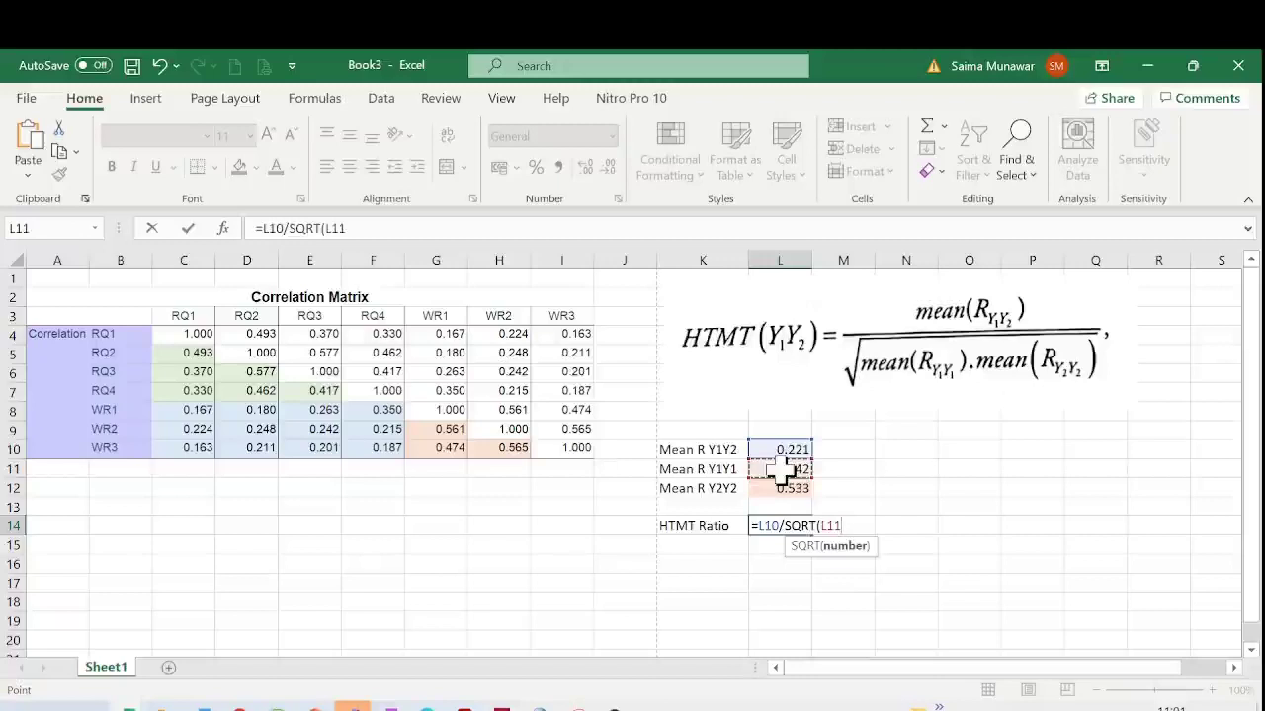
type("*")
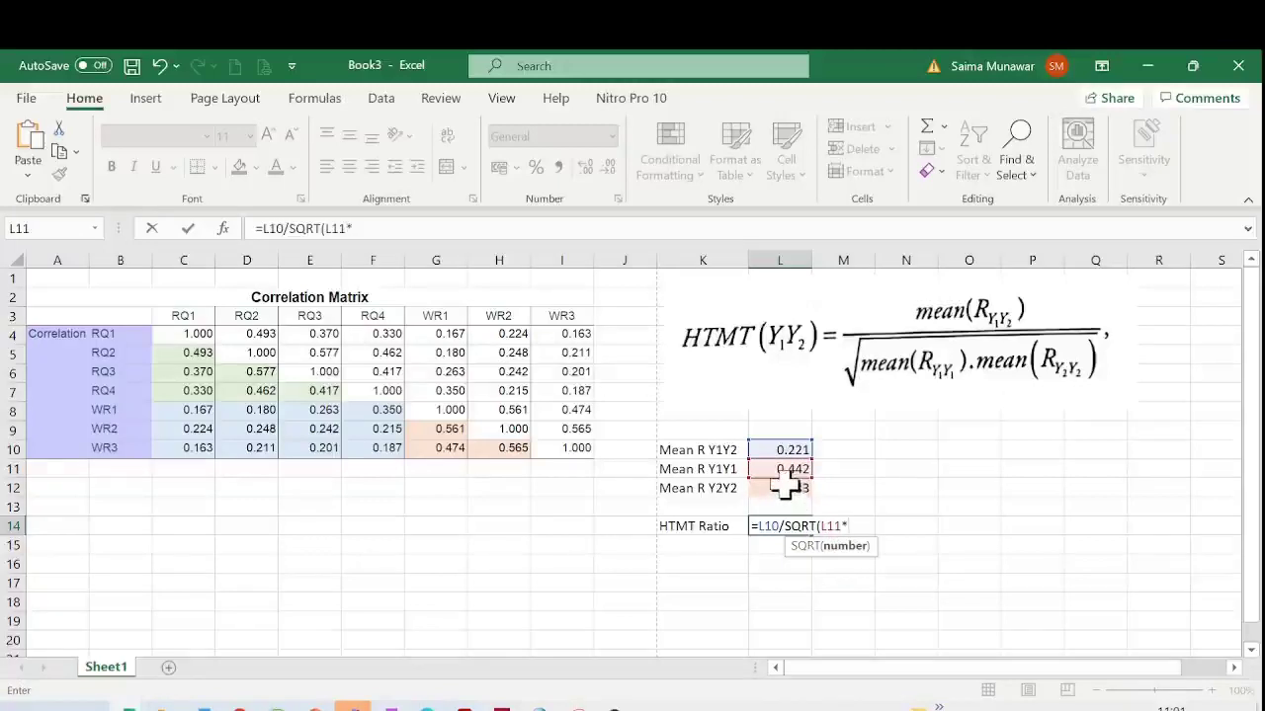
left_click(786, 484)
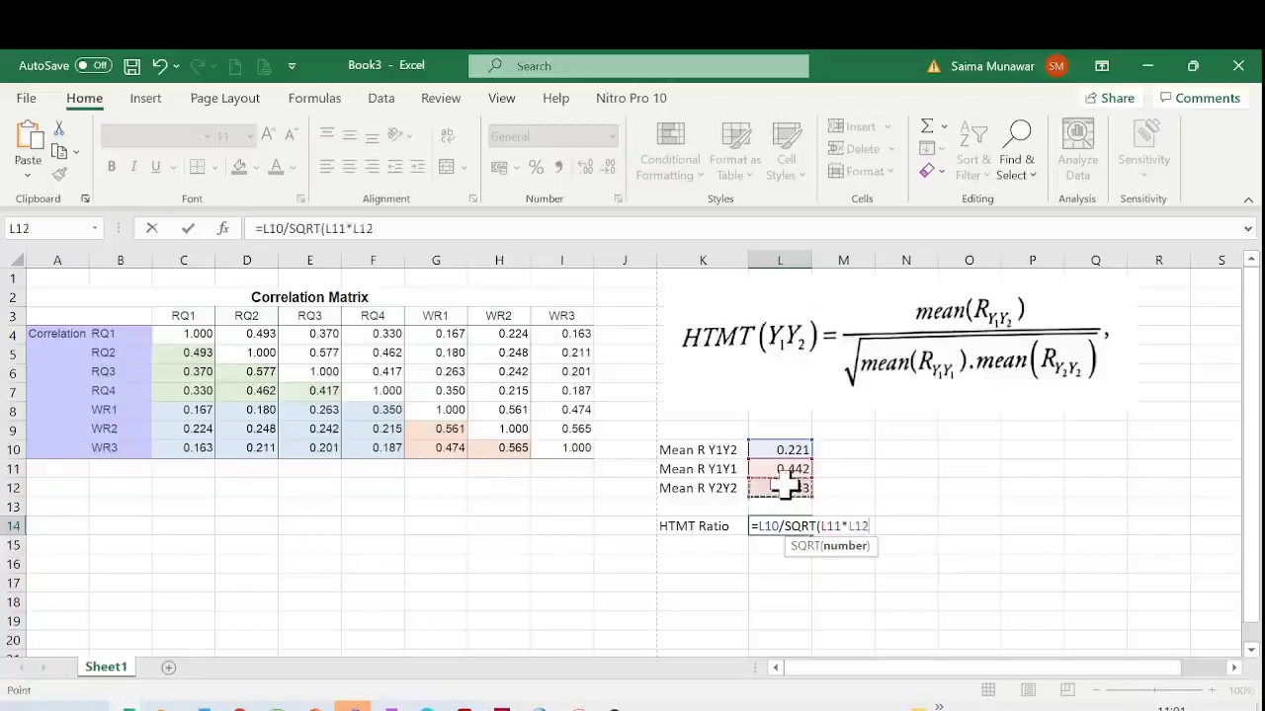
type(")")
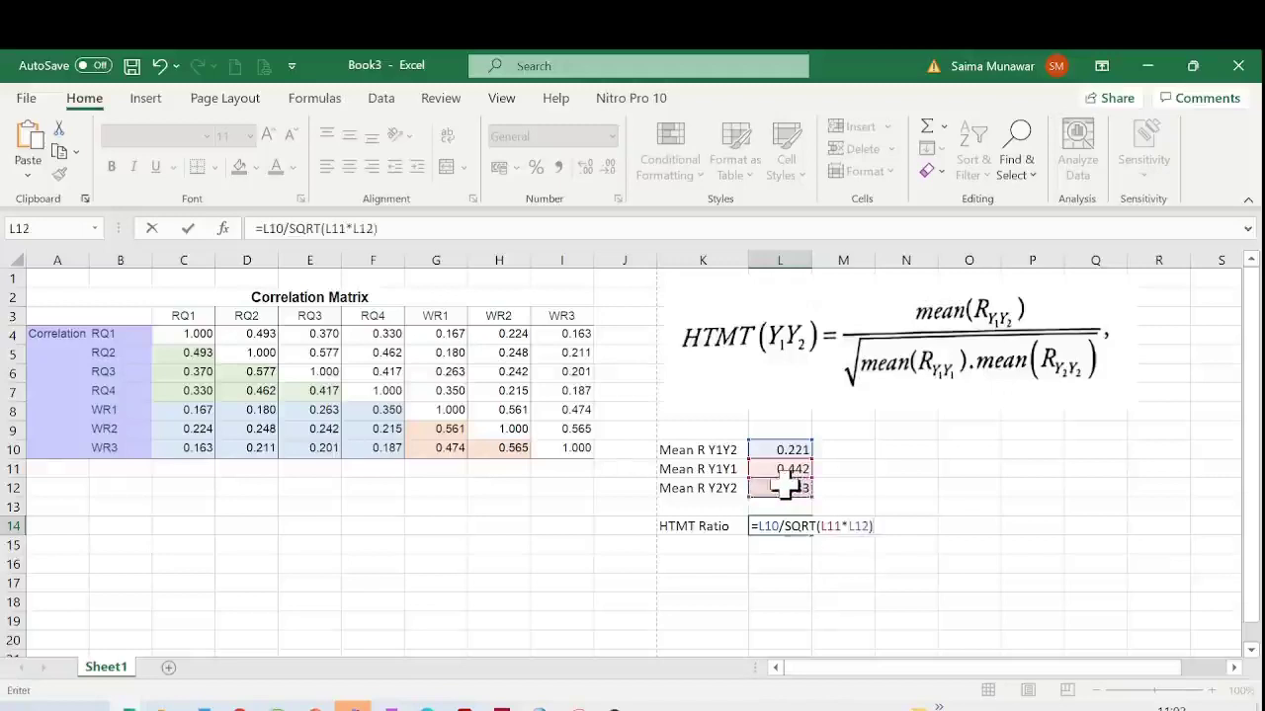
key("Return")
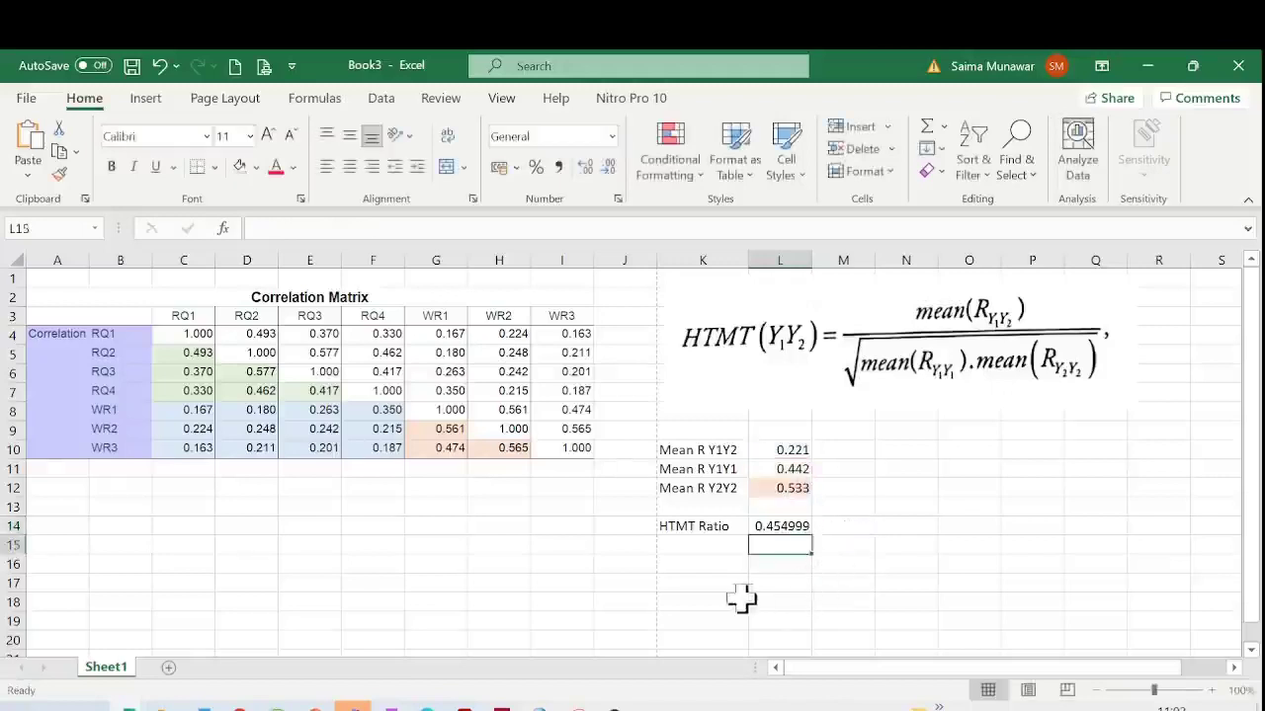
Step: Type the note 'less than 0.85 or 0.90' into N14 next to the HTMT ratio
left_click(839, 565)
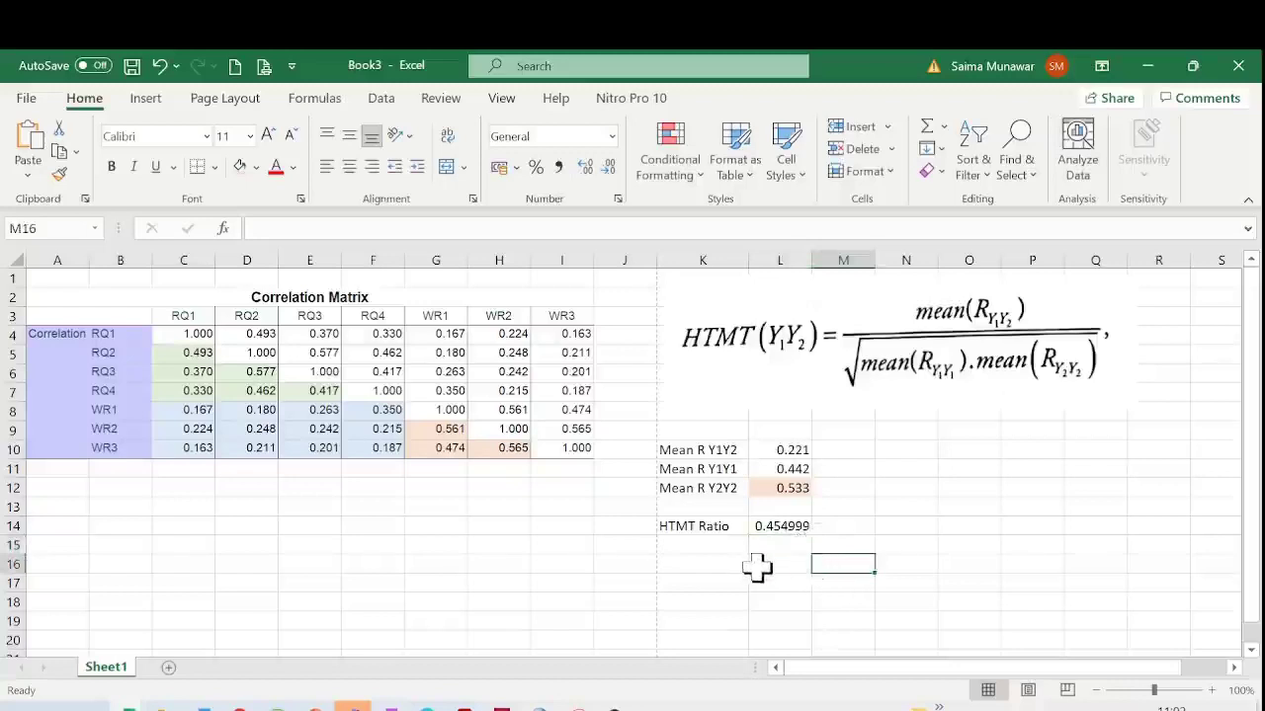
double_click(926, 528)
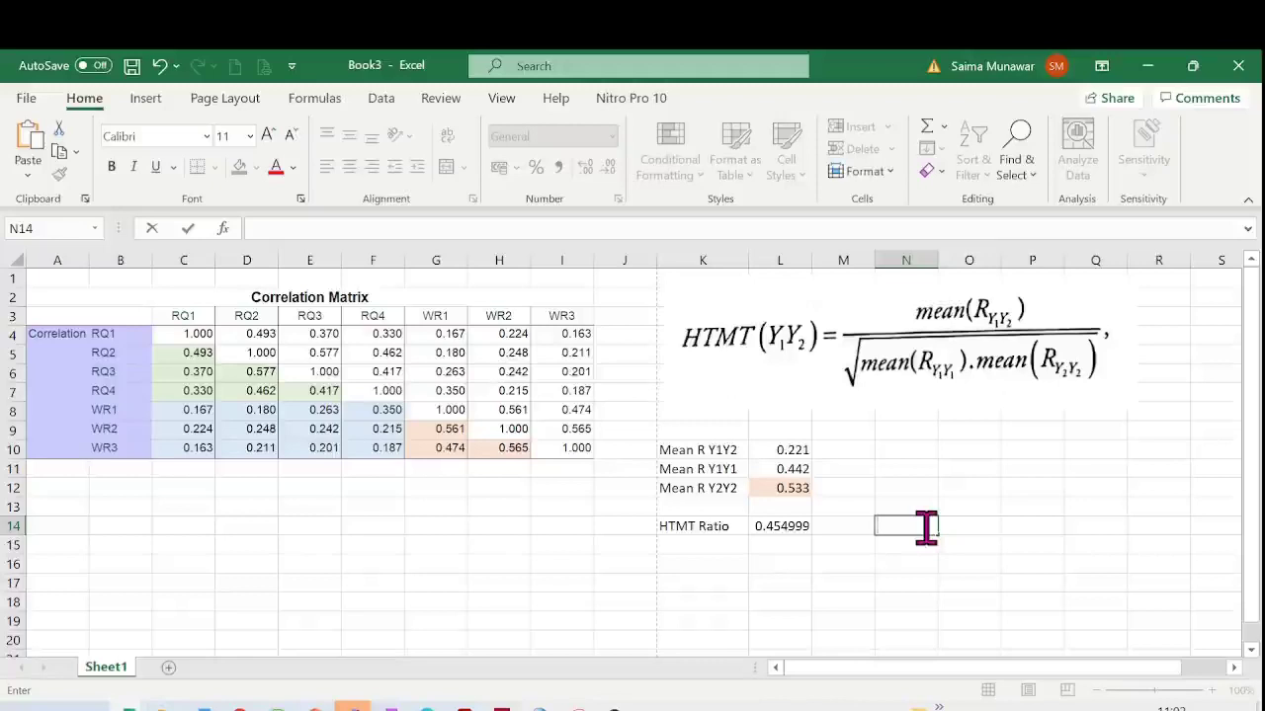
type("less than")
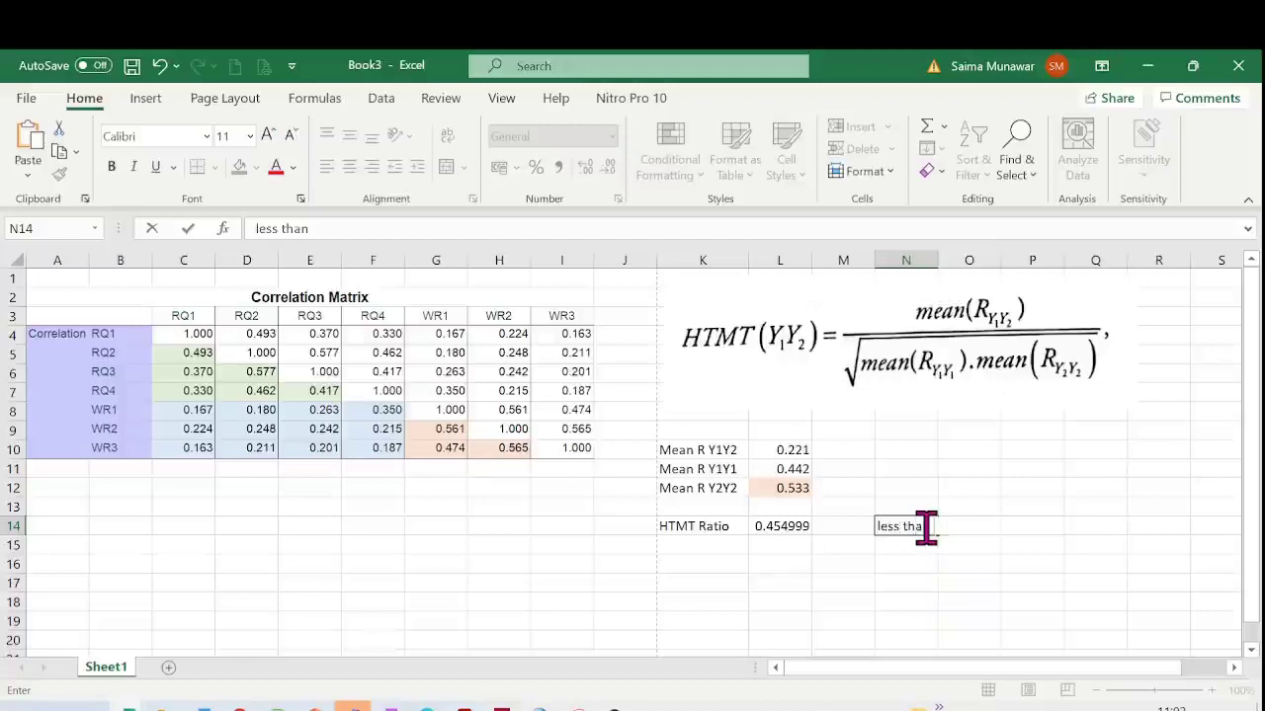
type(" 0.85 or o")
key("BackSpace")
type("0.")
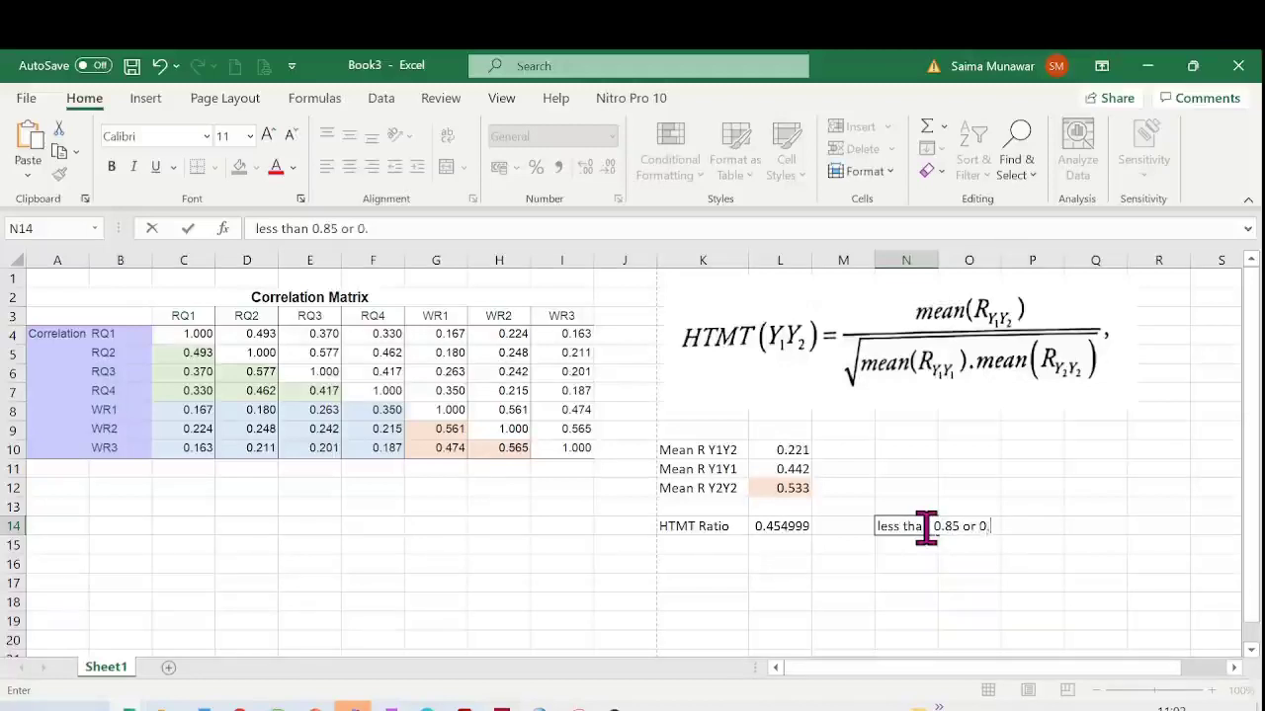
type("90")
key("Return")
left_click(976, 597)
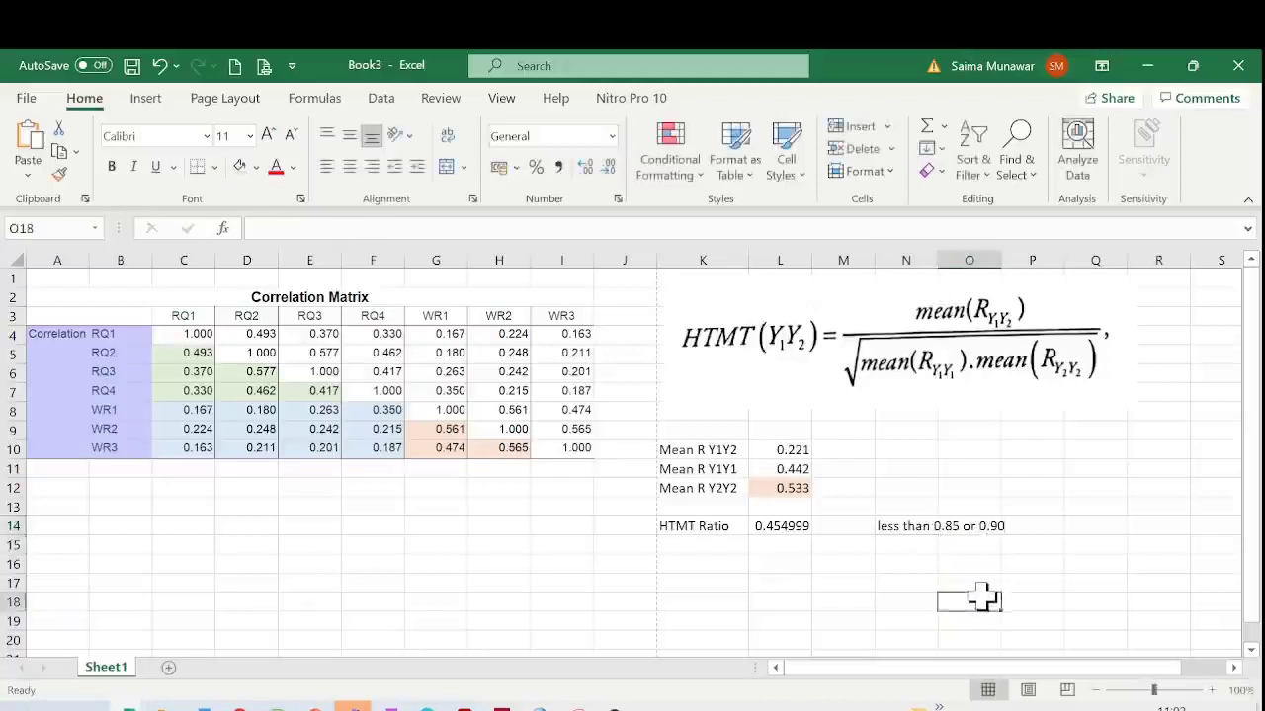